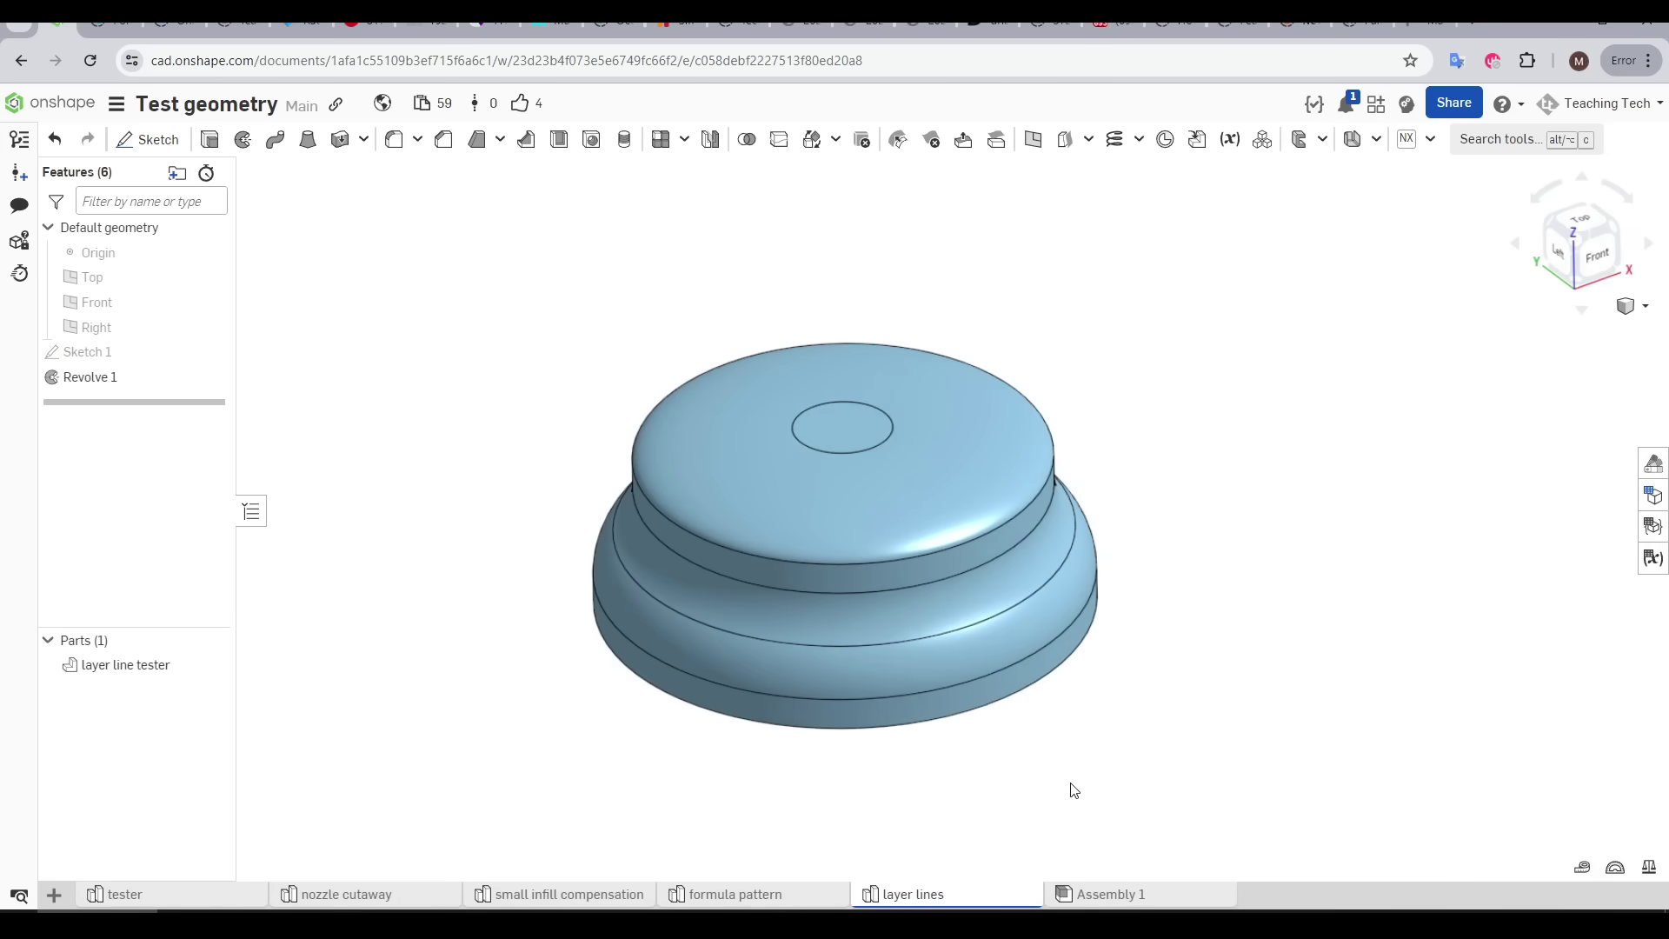
# Orbit the Test geometry part and highlight the shallow curved top spline in Sketch 1
pyautogui.moveTo(1148, 714); pyautogui.dragTo(1156, 650, button='right')
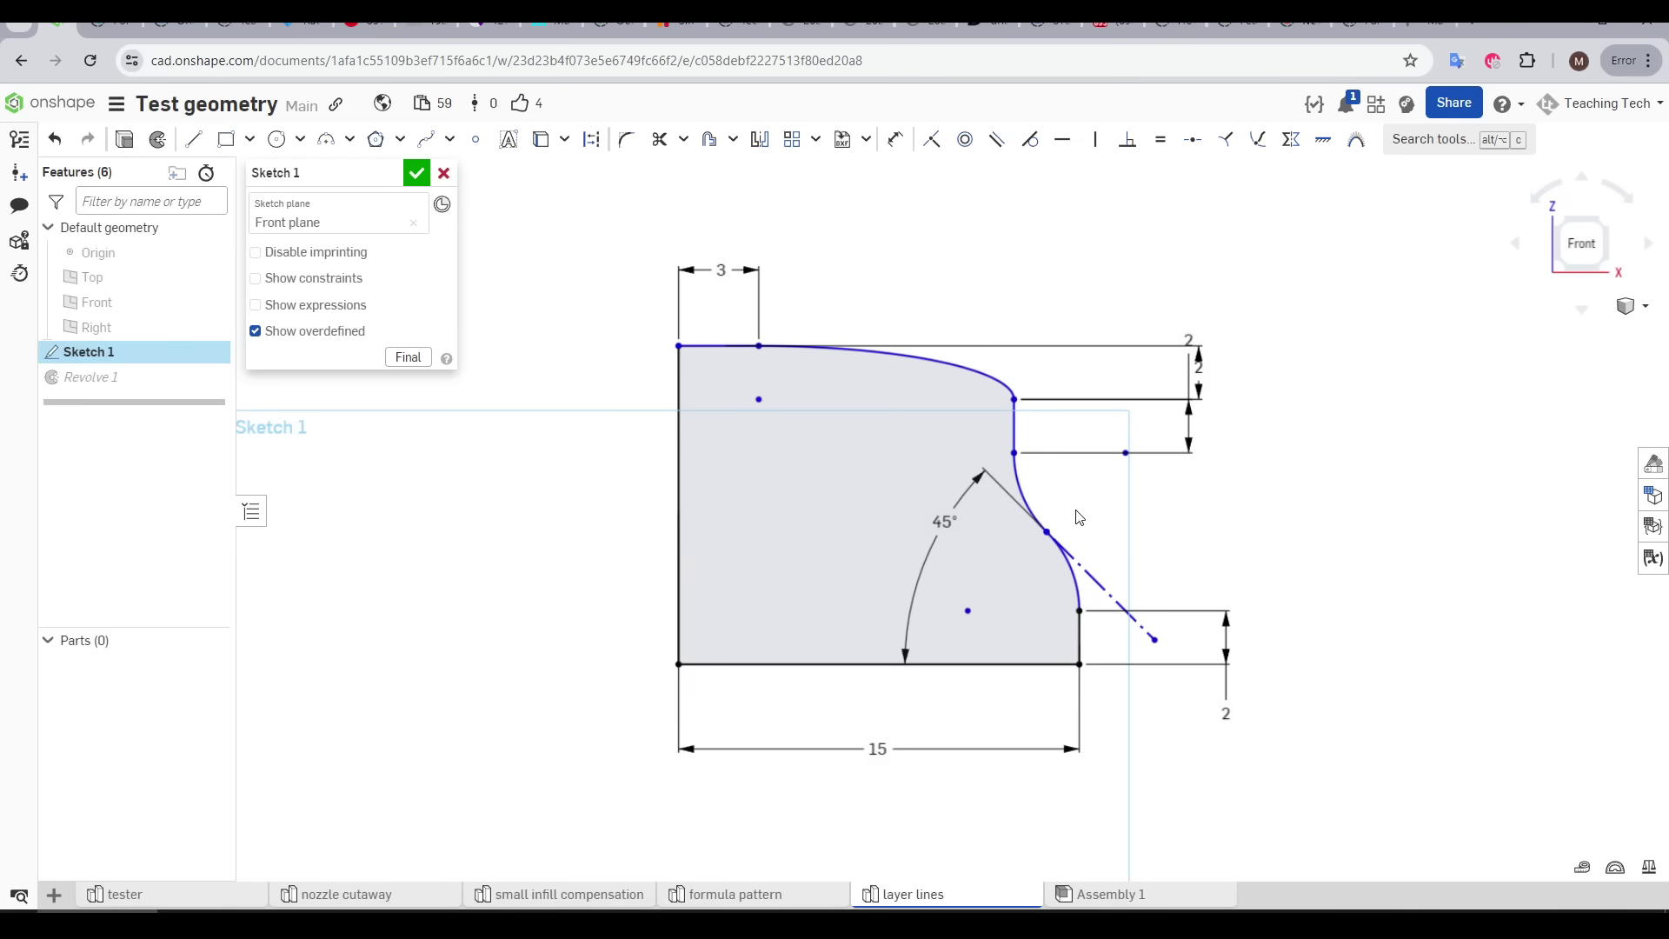
pyautogui.click(995, 389)
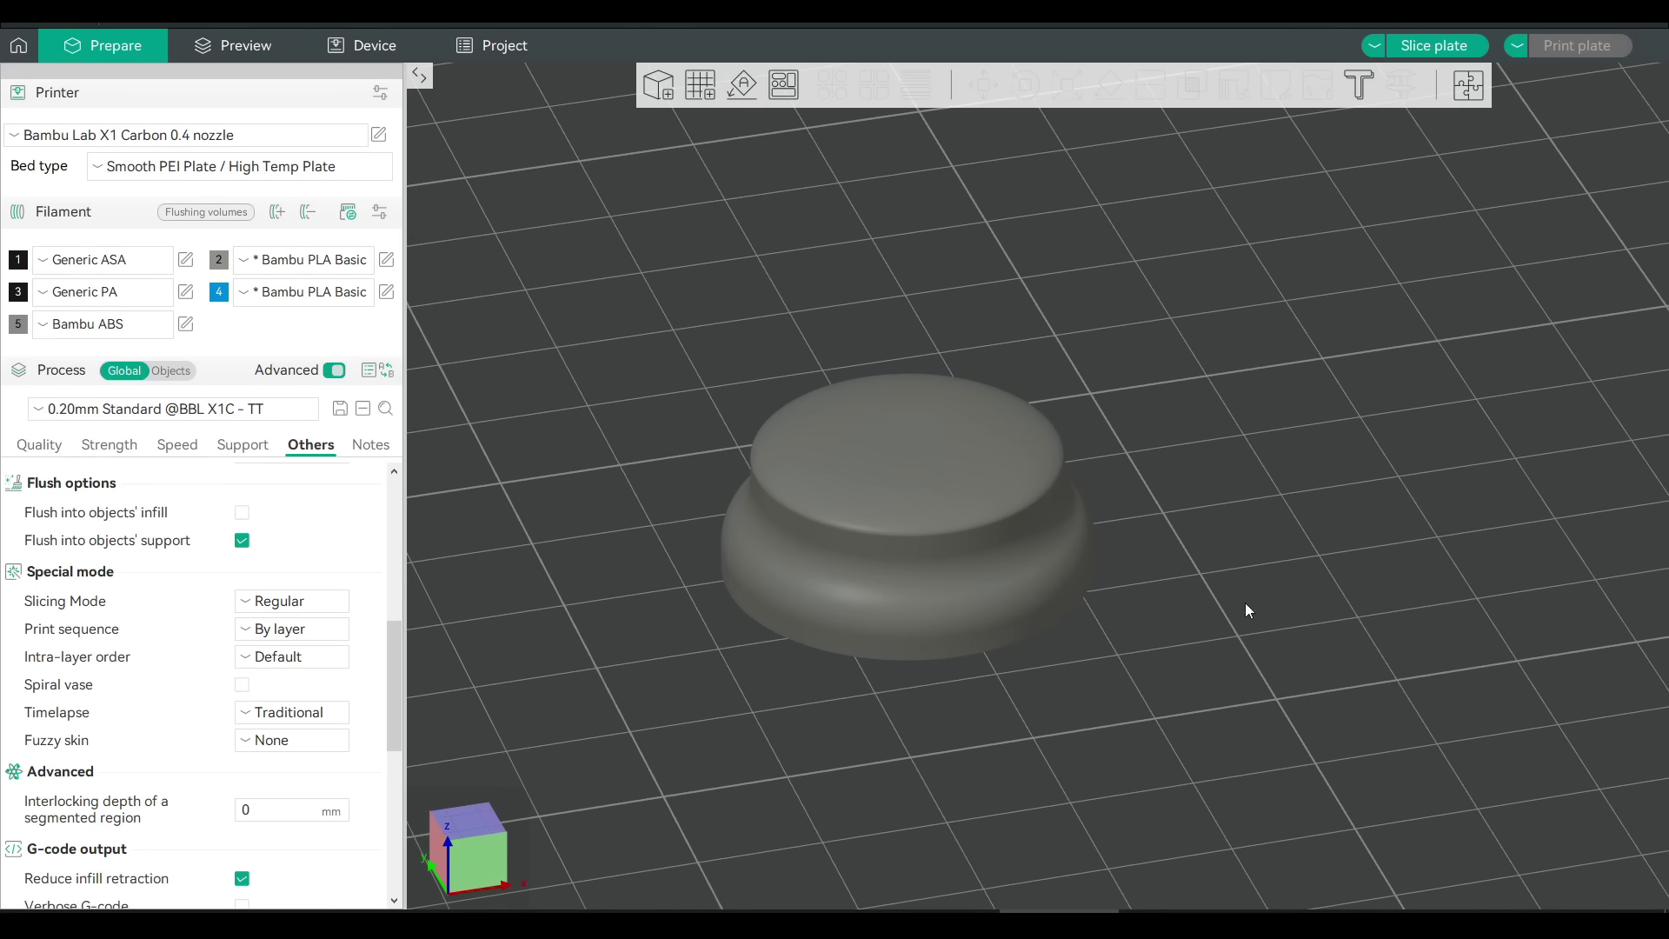
# Slice the disc and step the layer preview down to its lowest 0.2 mm layers
pyautogui.click(1434, 45)
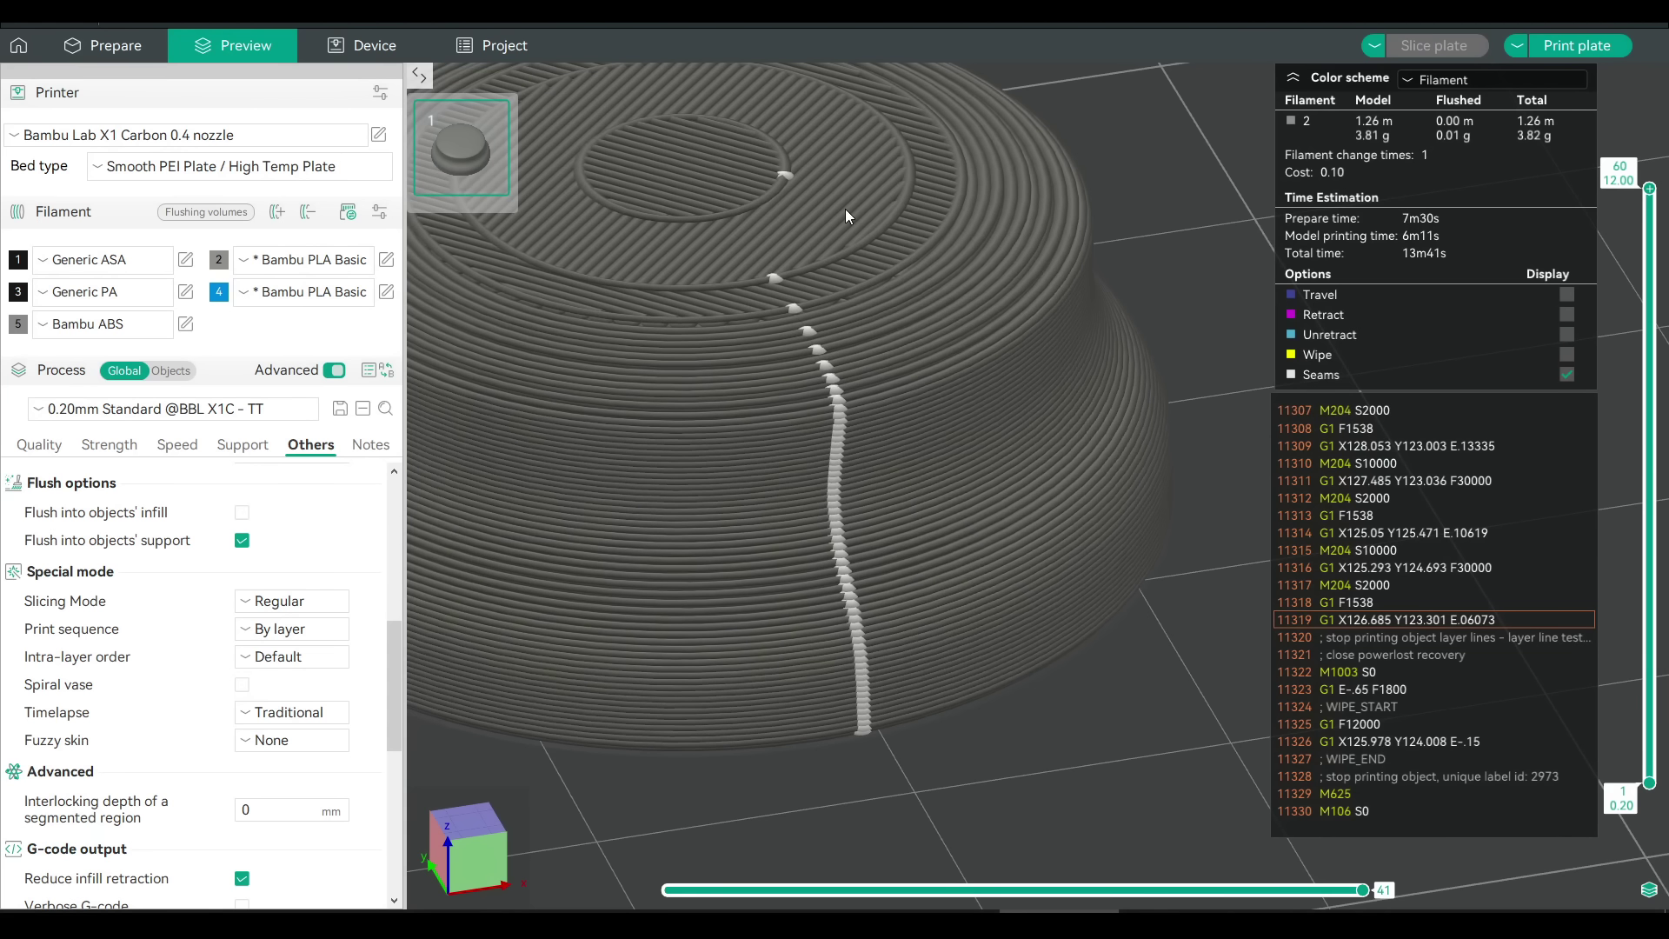
pyautogui.moveTo(1649, 188); pyautogui.dragTo(1652, 785)
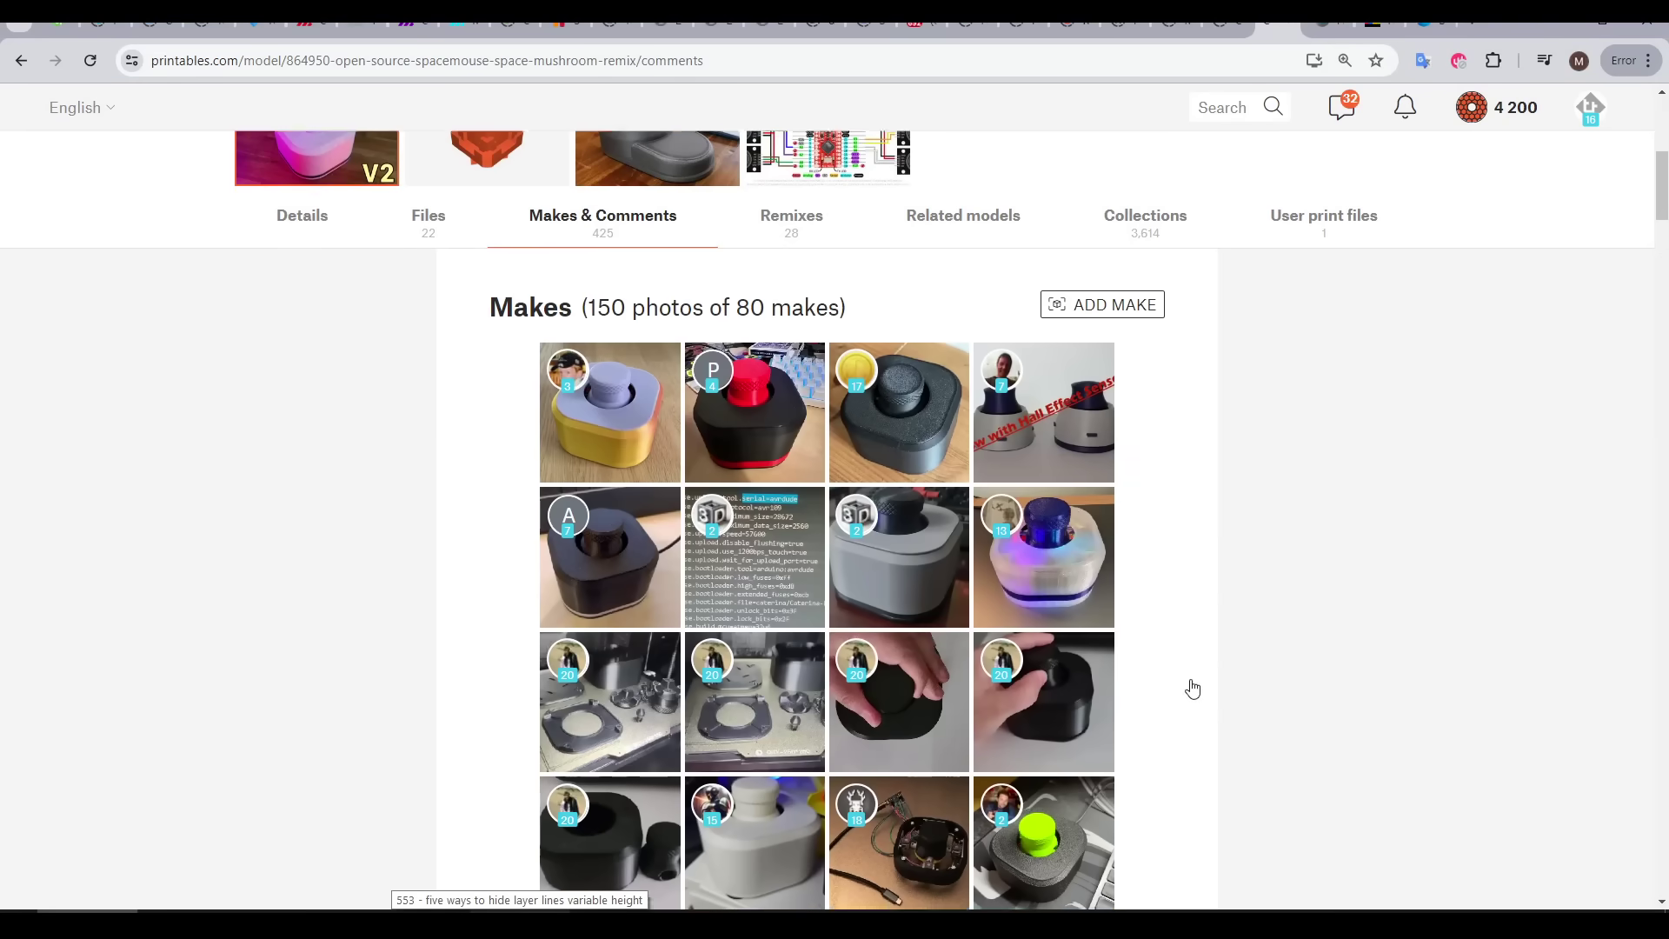
# Scroll down the Printables Makes gallery of user-built SpaceMouse units
pyautogui.scroll(-8, 1193, 687)
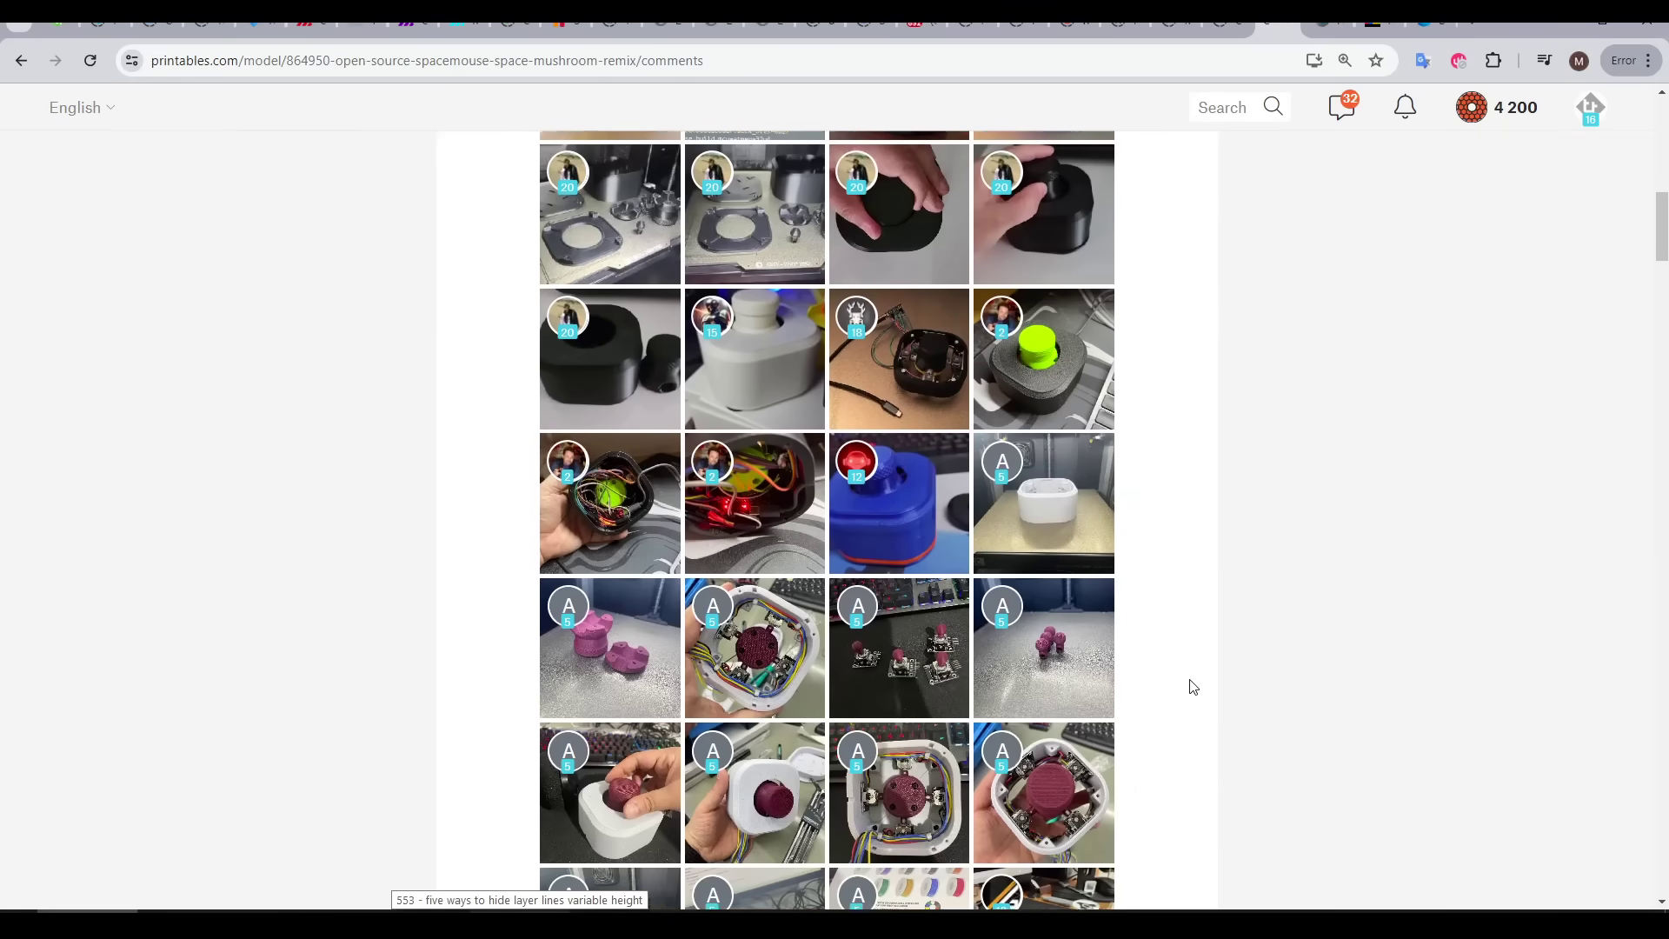
pyautogui.scroll(-7, 1193, 687)
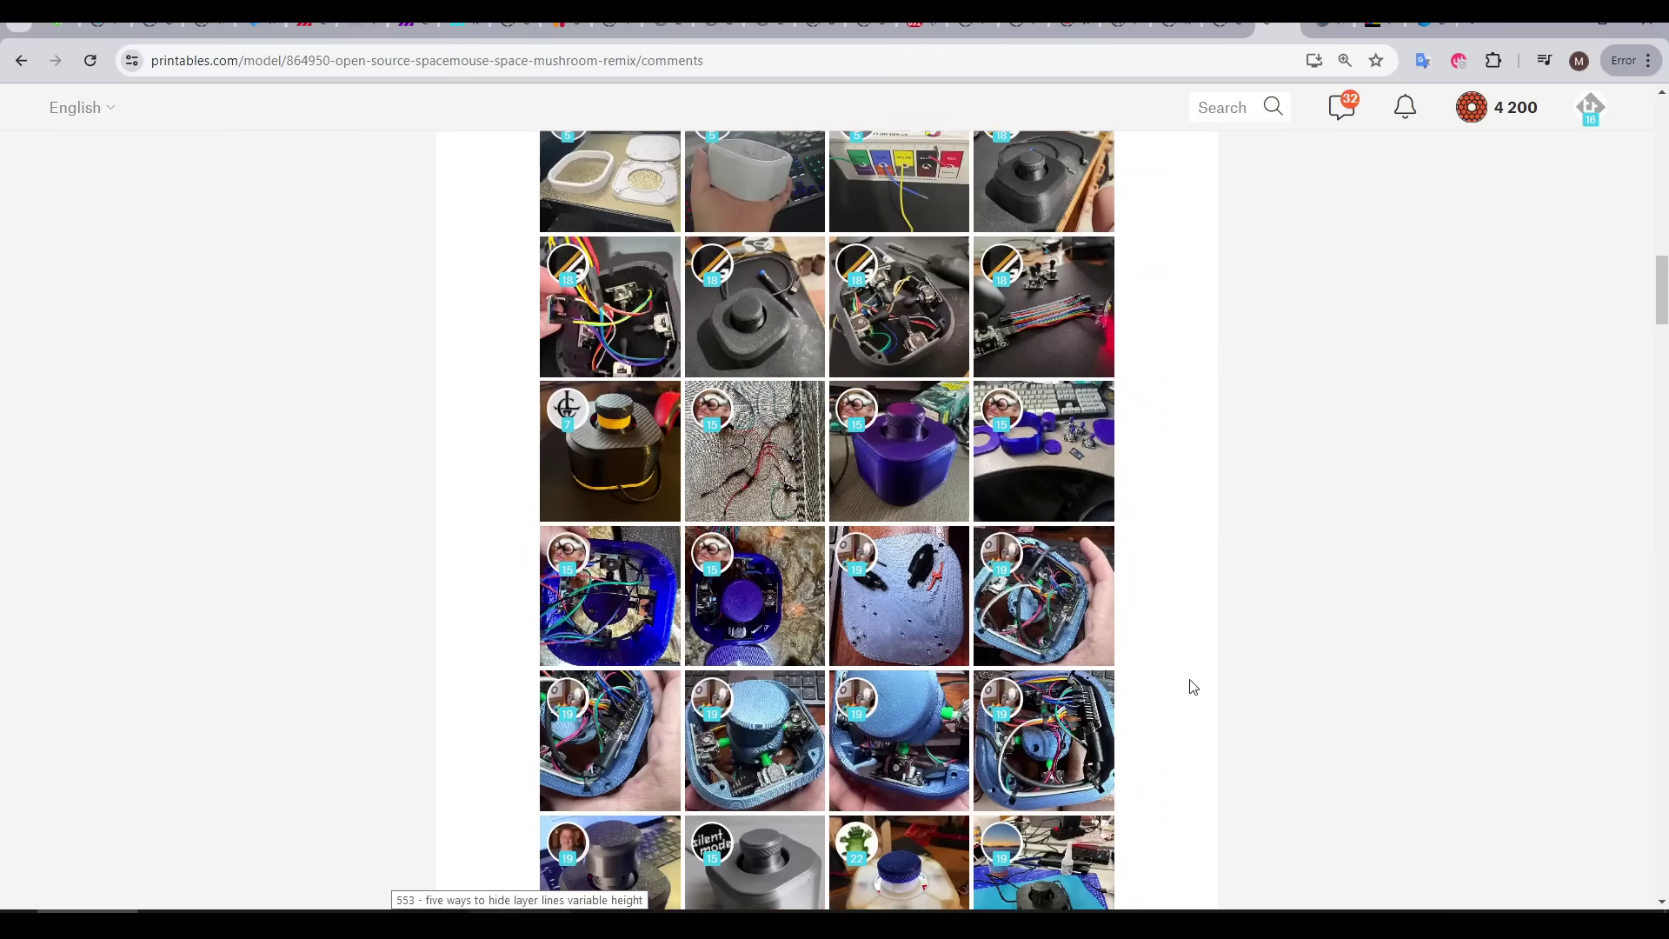
pyautogui.scroll(-4, 1192, 686)
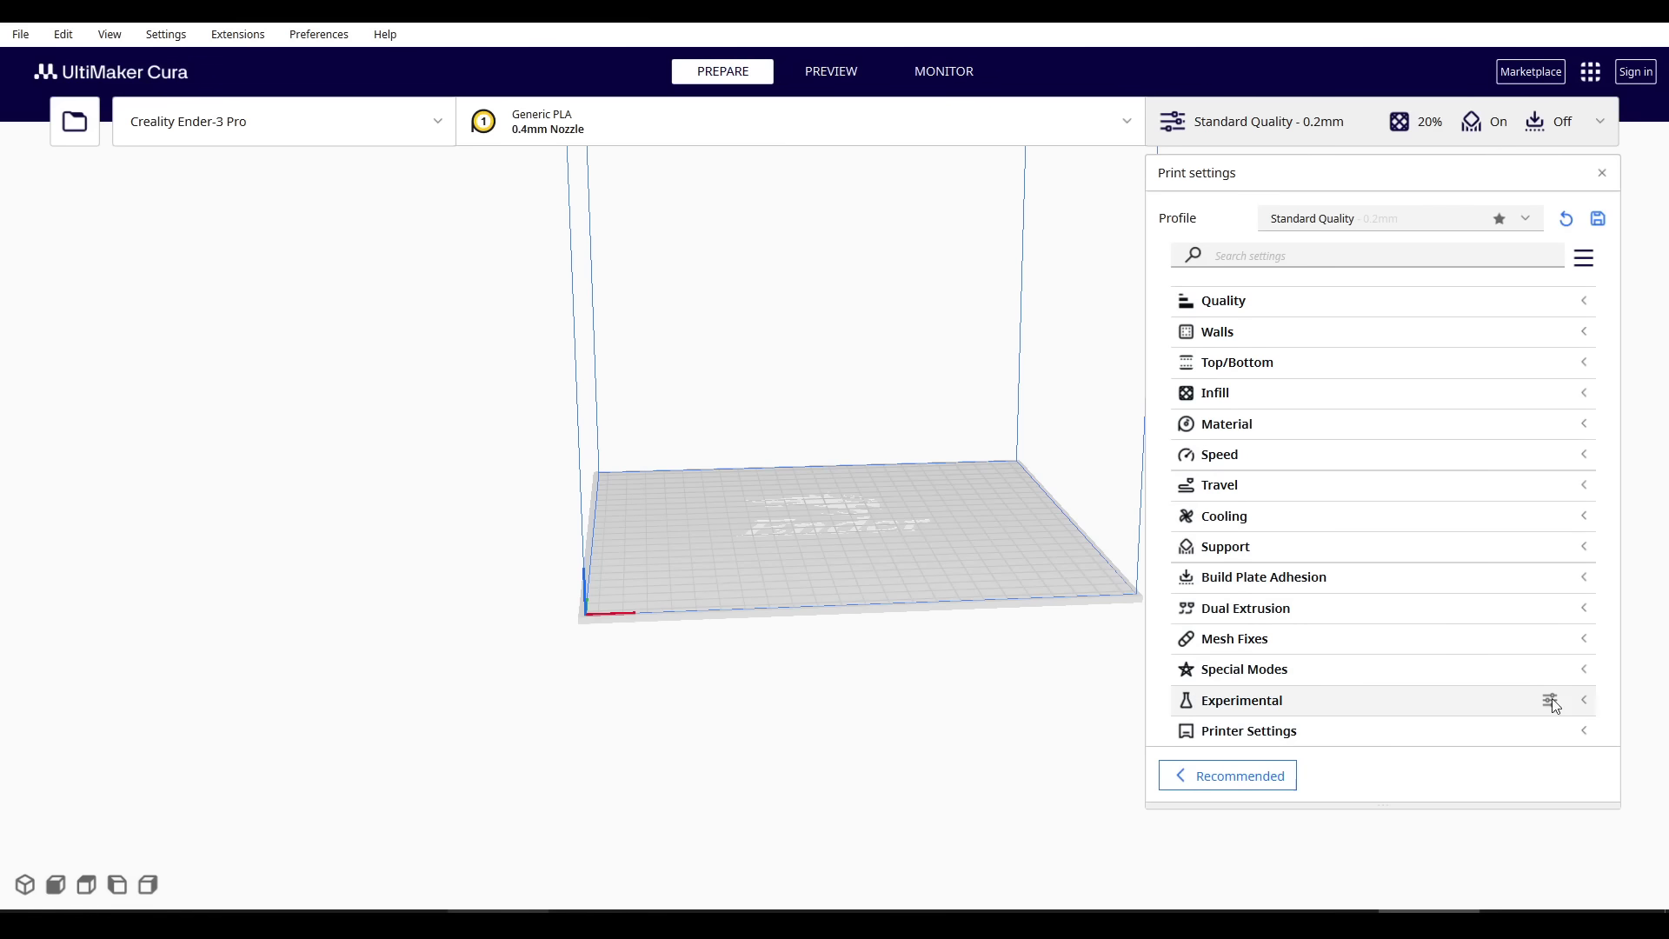
# Expand Cura's Experimental settings and tick Fuzzy Skin
pyautogui.click(1589, 712)
pyautogui.scroll(-10, 1505, 696)
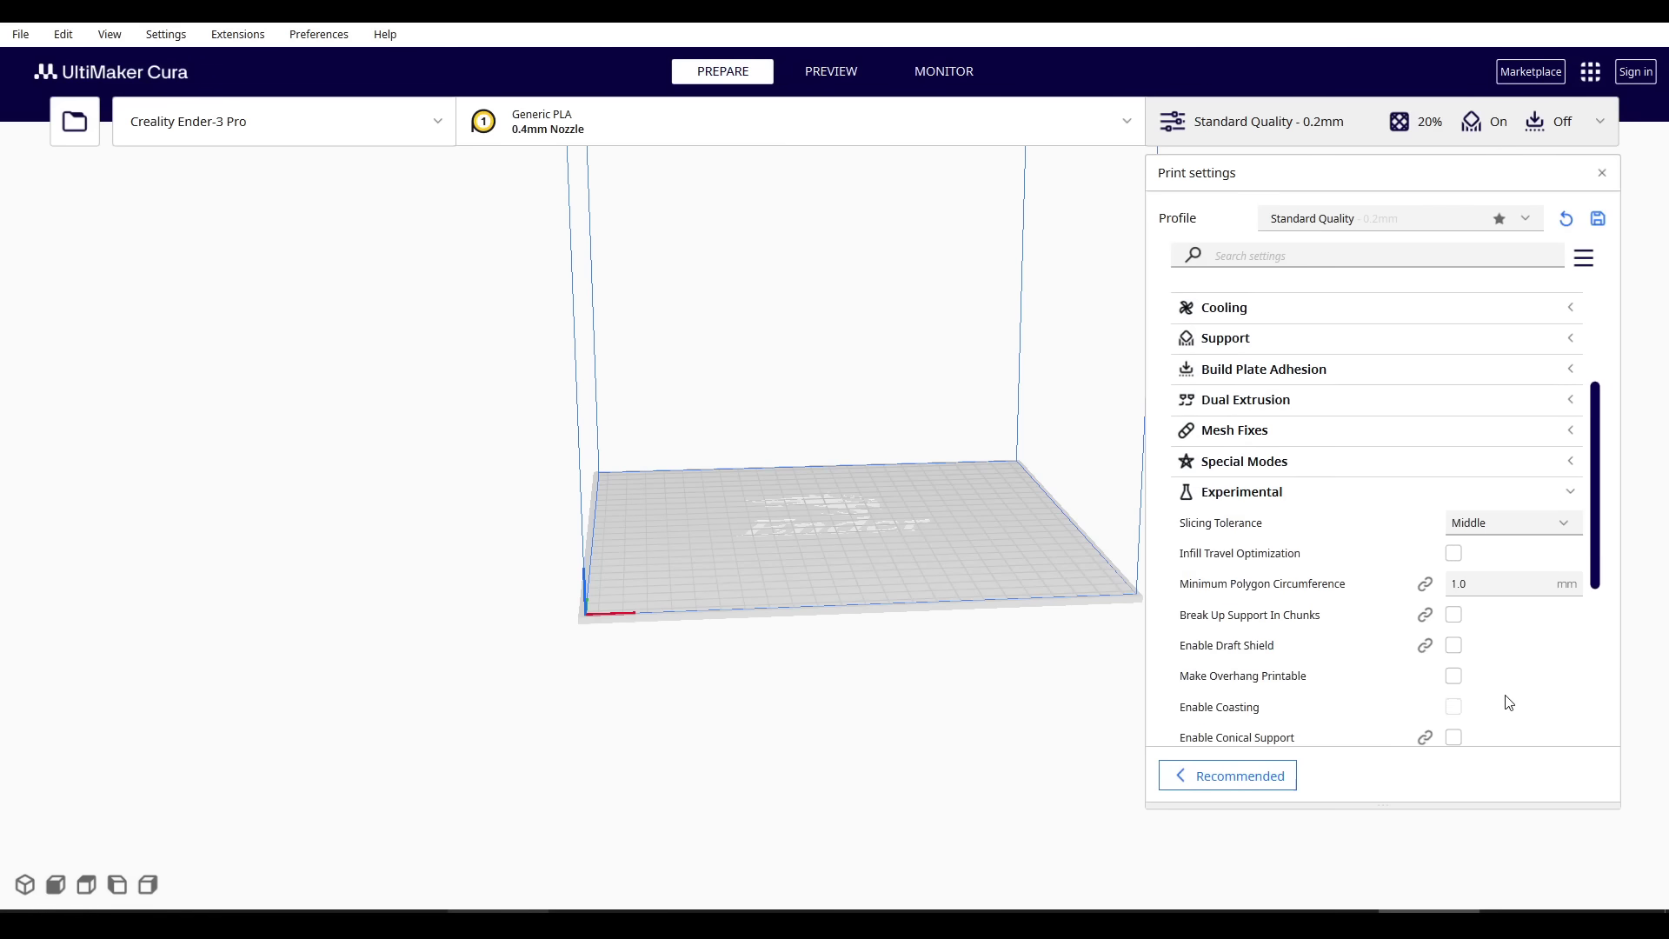
pyautogui.click(1454, 504)
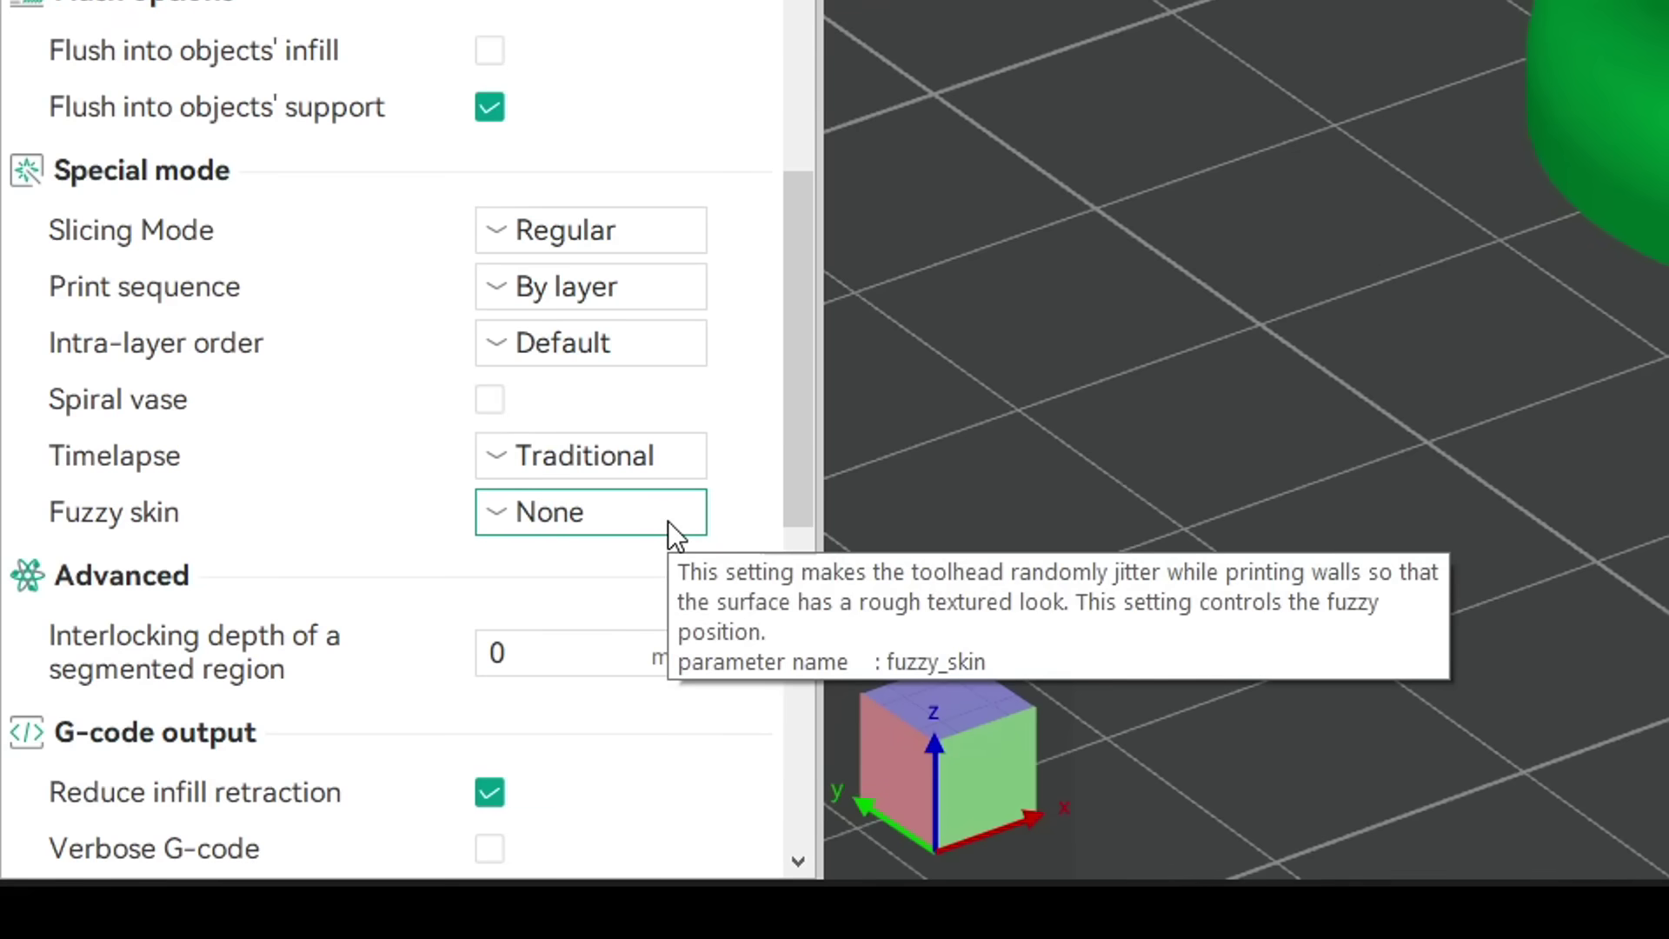
# Set Fuzzy skin to Contour and view the re-sliced disc's walls from above
pyautogui.click(668, 519)
pyautogui.click(575, 622)
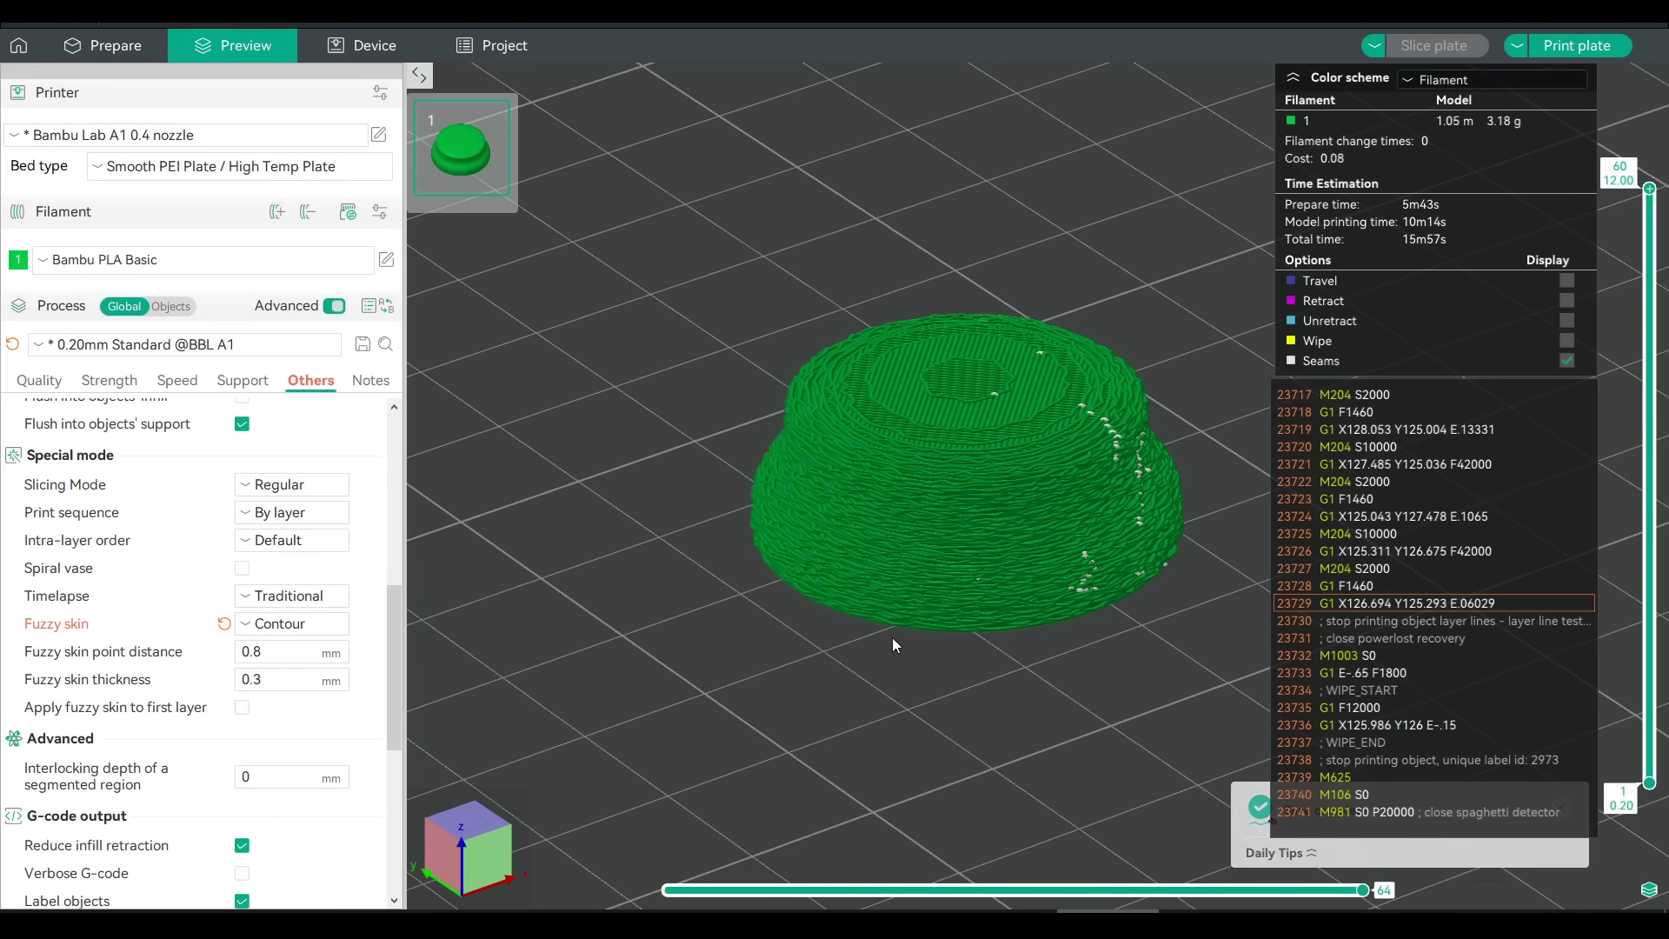
pyautogui.scroll(5, 892, 638)
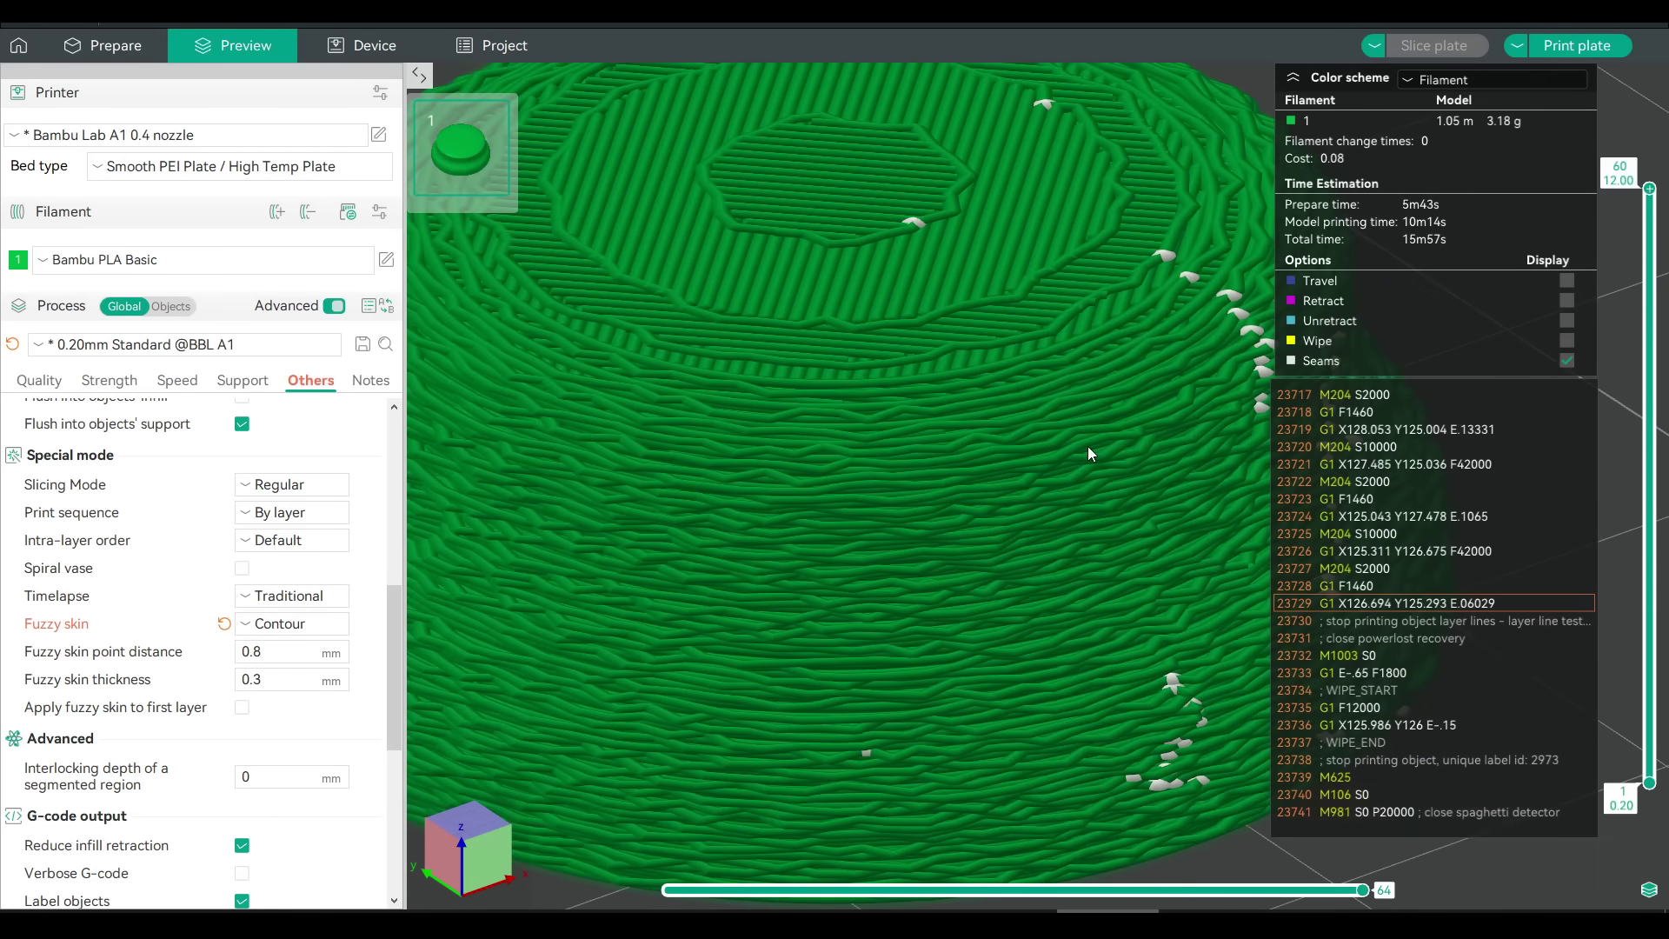
pyautogui.moveTo(1046, 451); pyautogui.dragTo(984, 254)
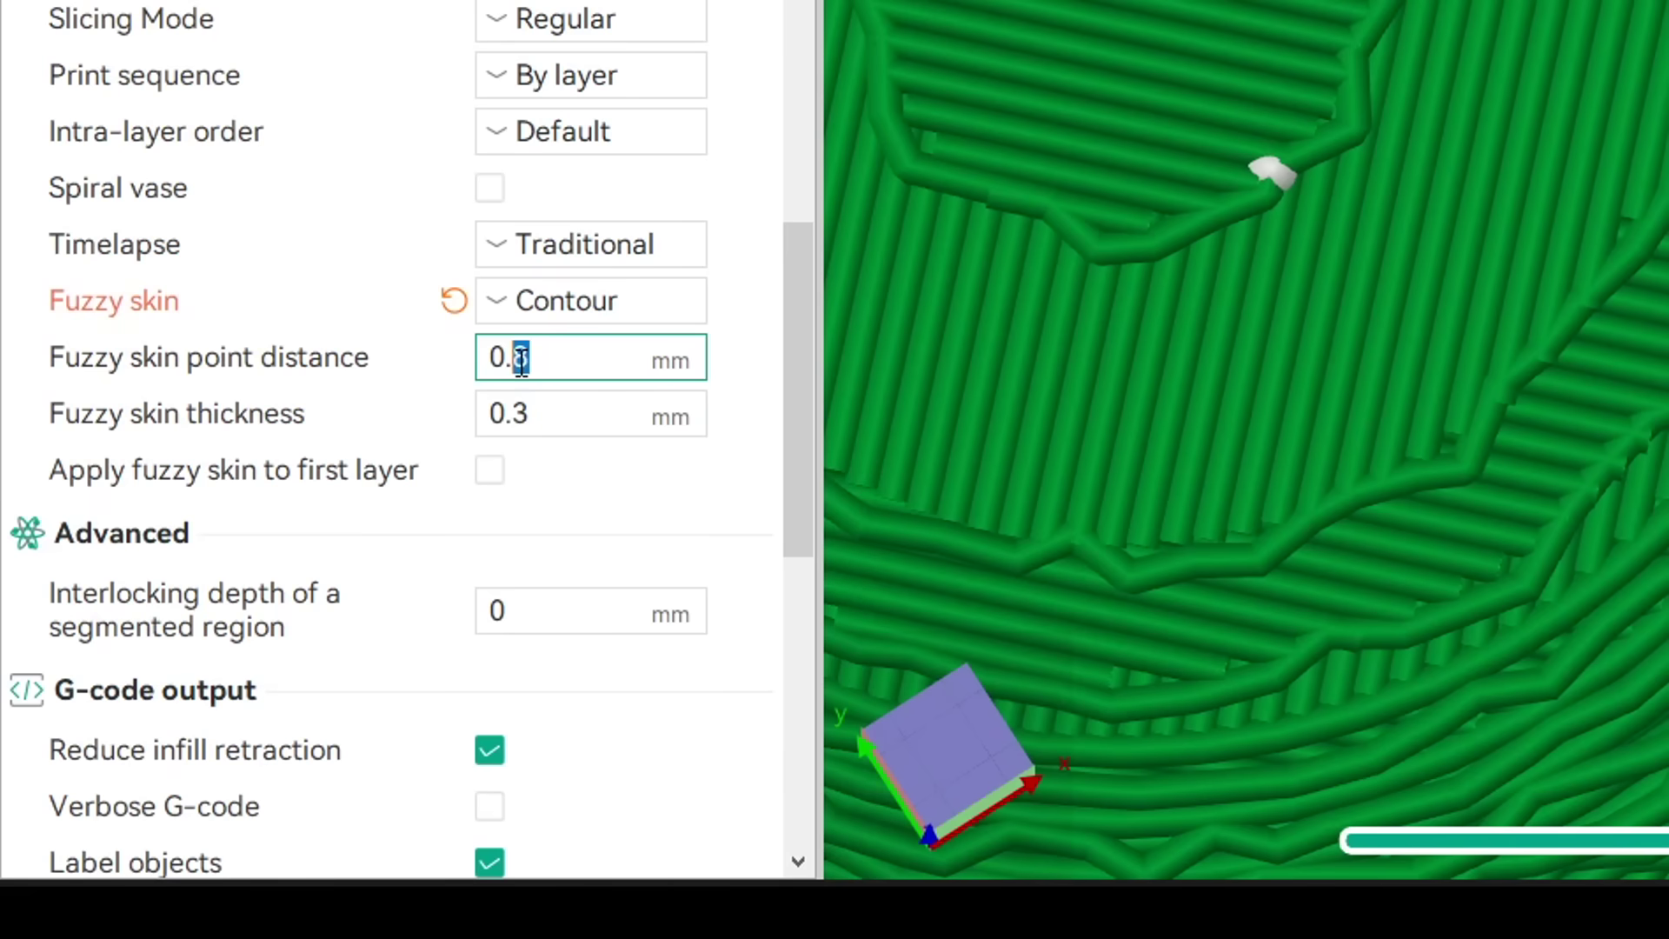
# Confirm the fuzzy skin point distance and set fuzzy skin thickness to 0.2 mm
pyautogui.click(528, 414)
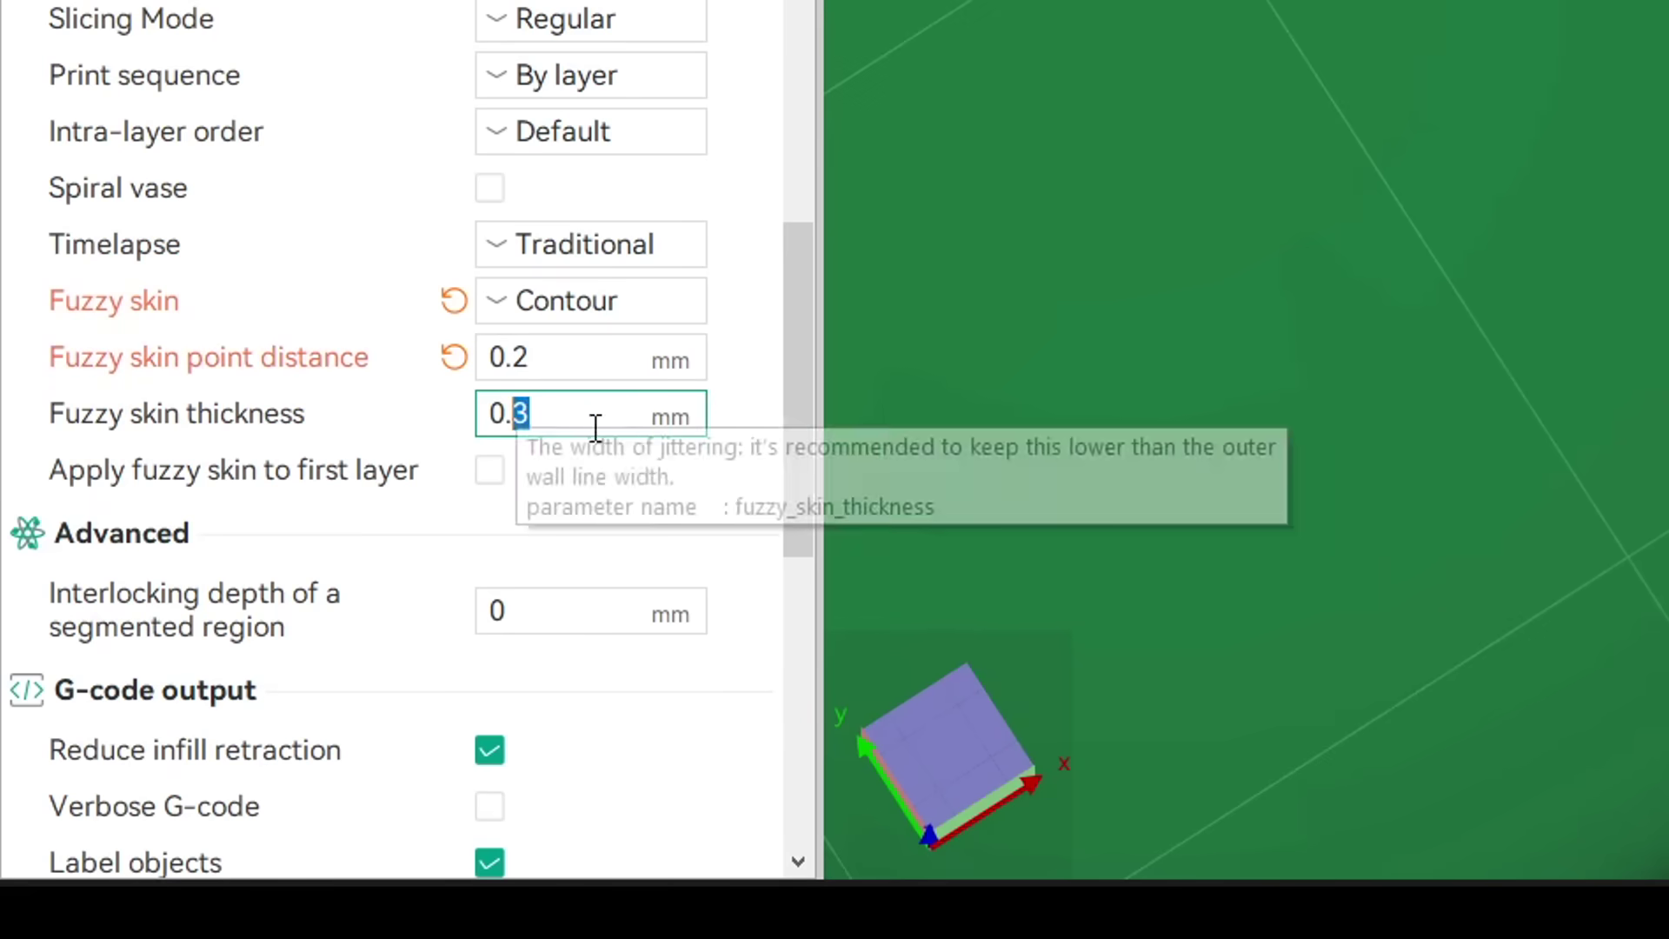
pyautogui.write('0.2')
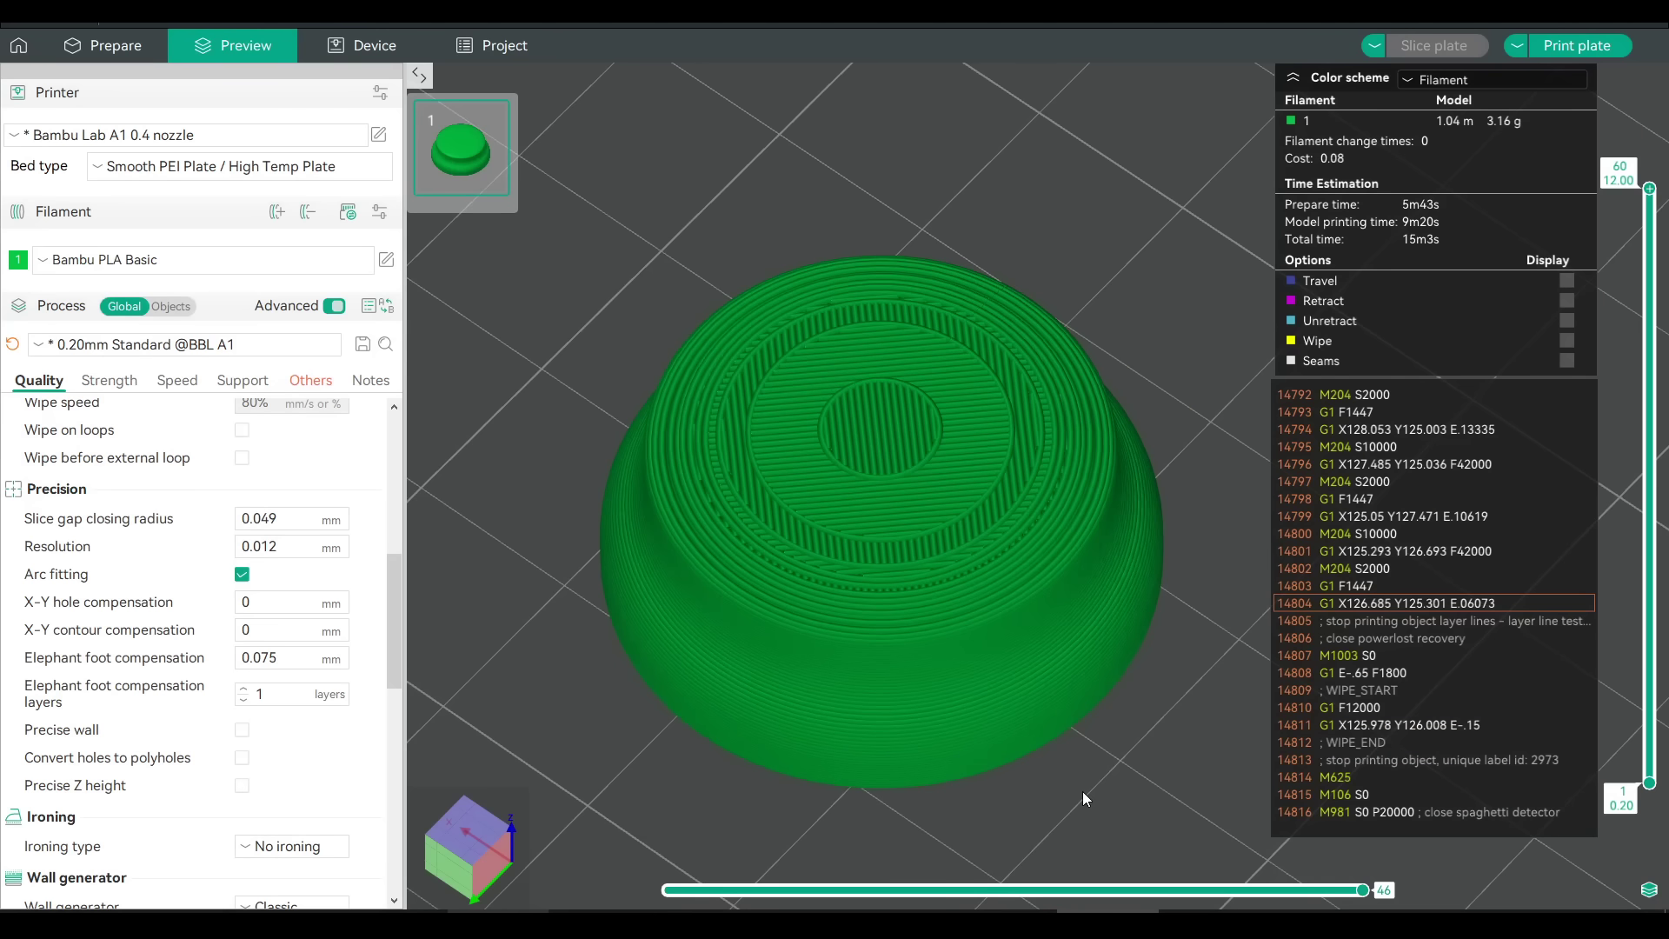
# Orbit the sliced preview from a low side view back toward top-down
pyautogui.moveTo(1083, 791); pyautogui.dragTo(1098, 711)
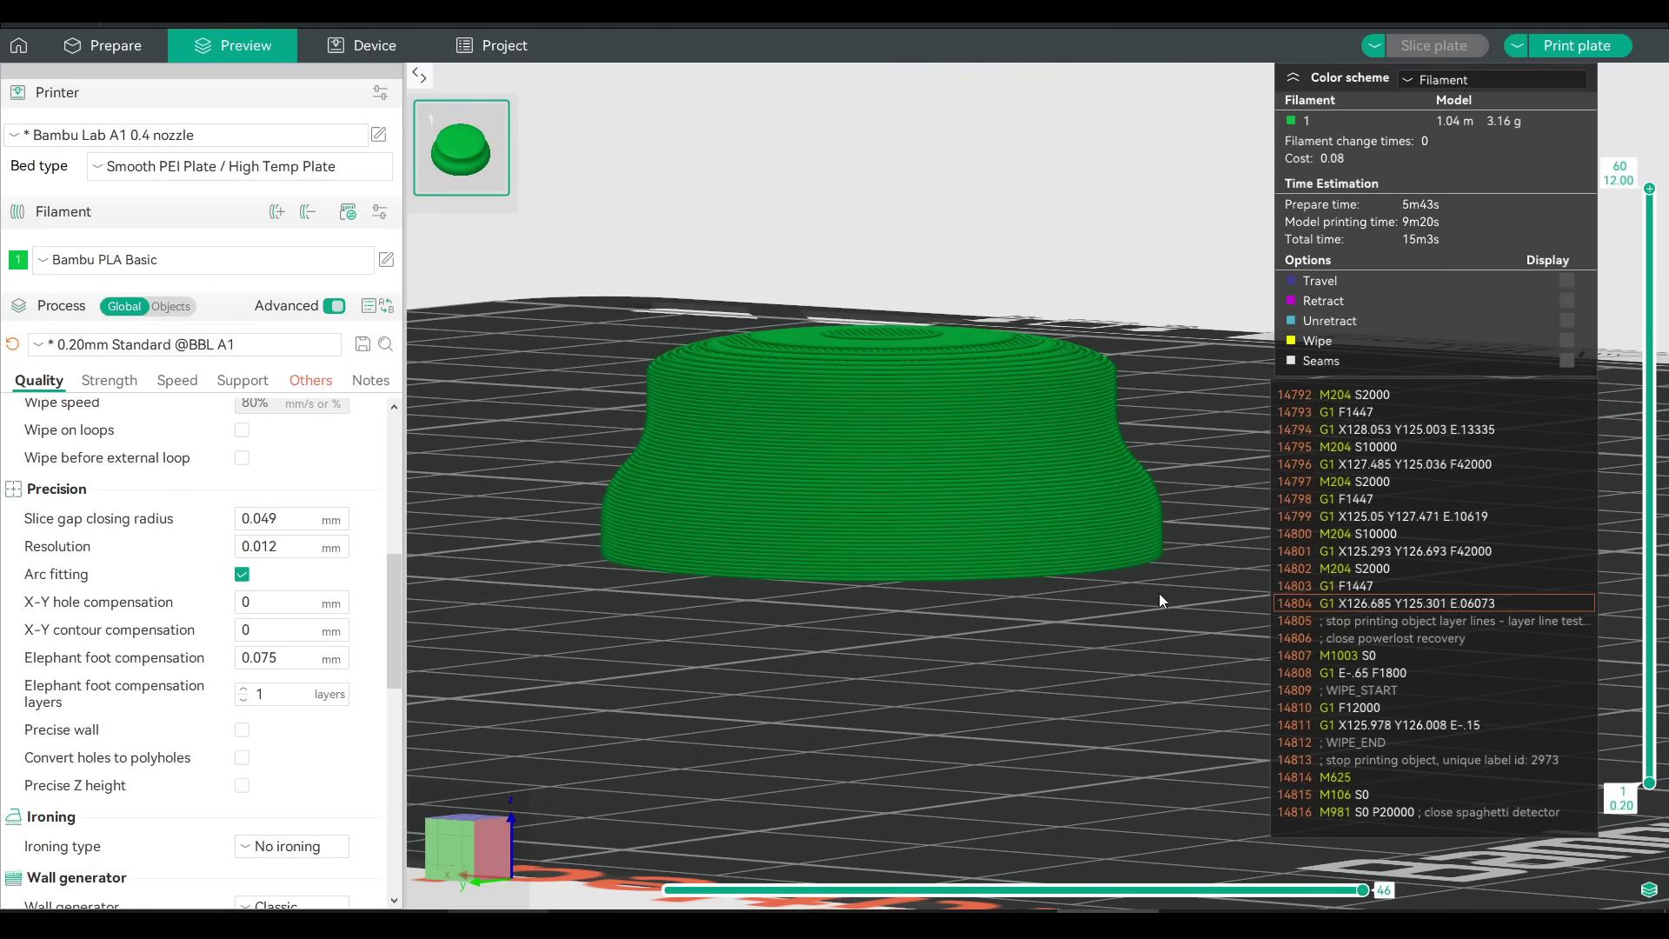
pyautogui.moveTo(1146, 392); pyautogui.dragTo(1155, 448)
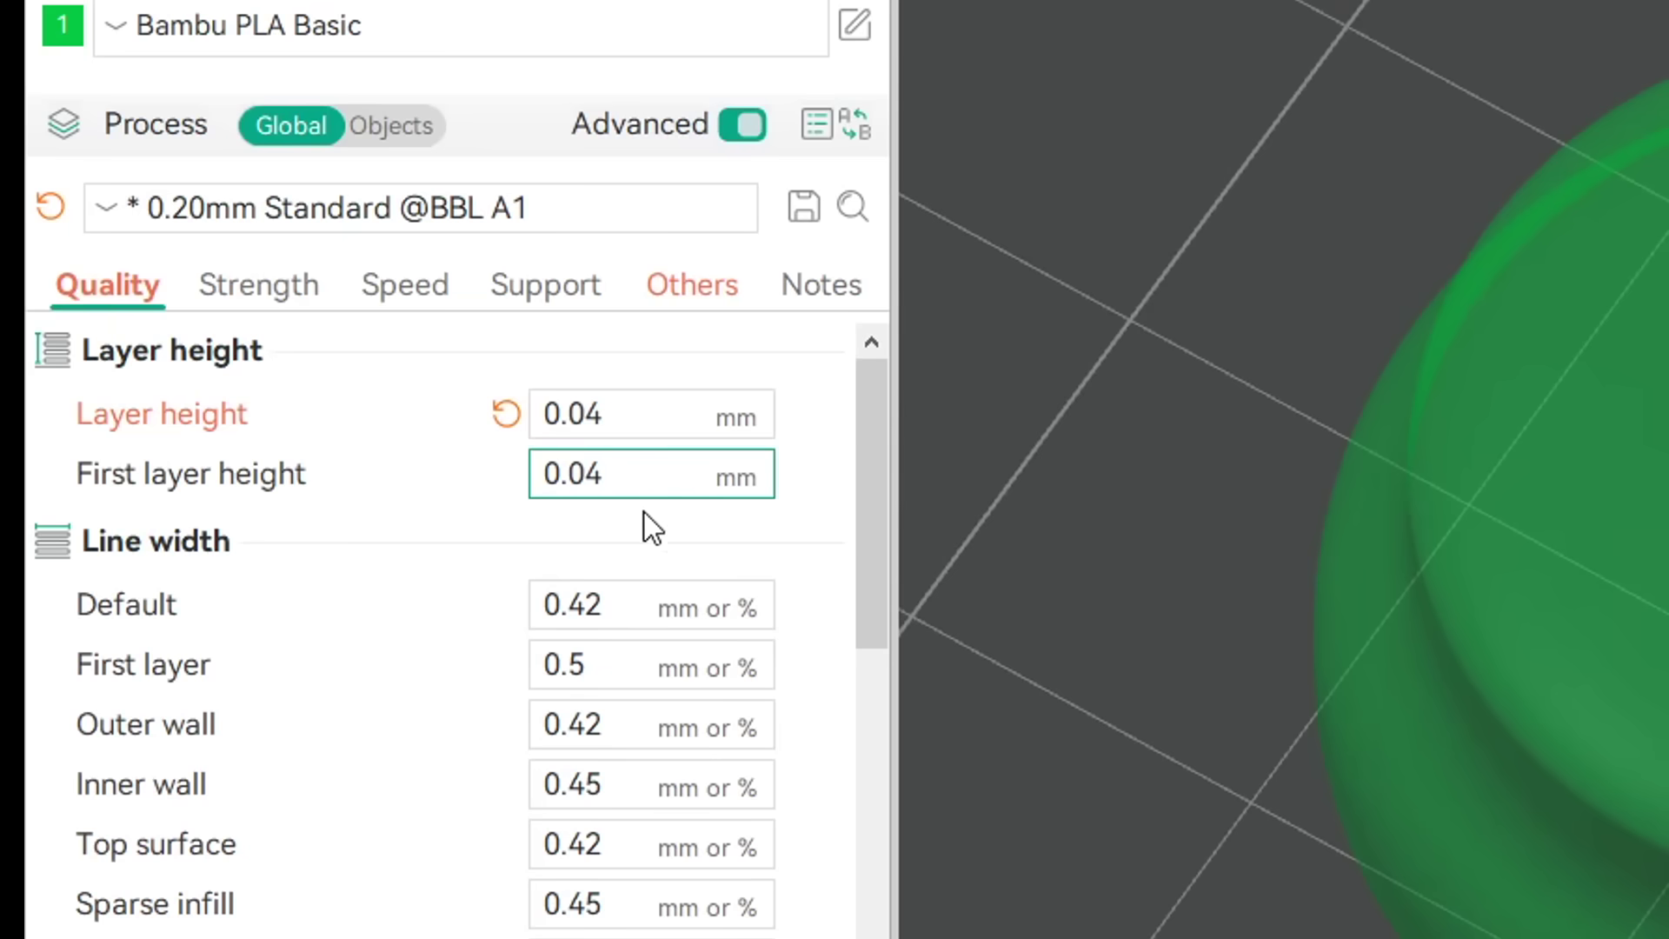
# Commit the 0.04 mm first layer height
pyautogui.click(801, 441)
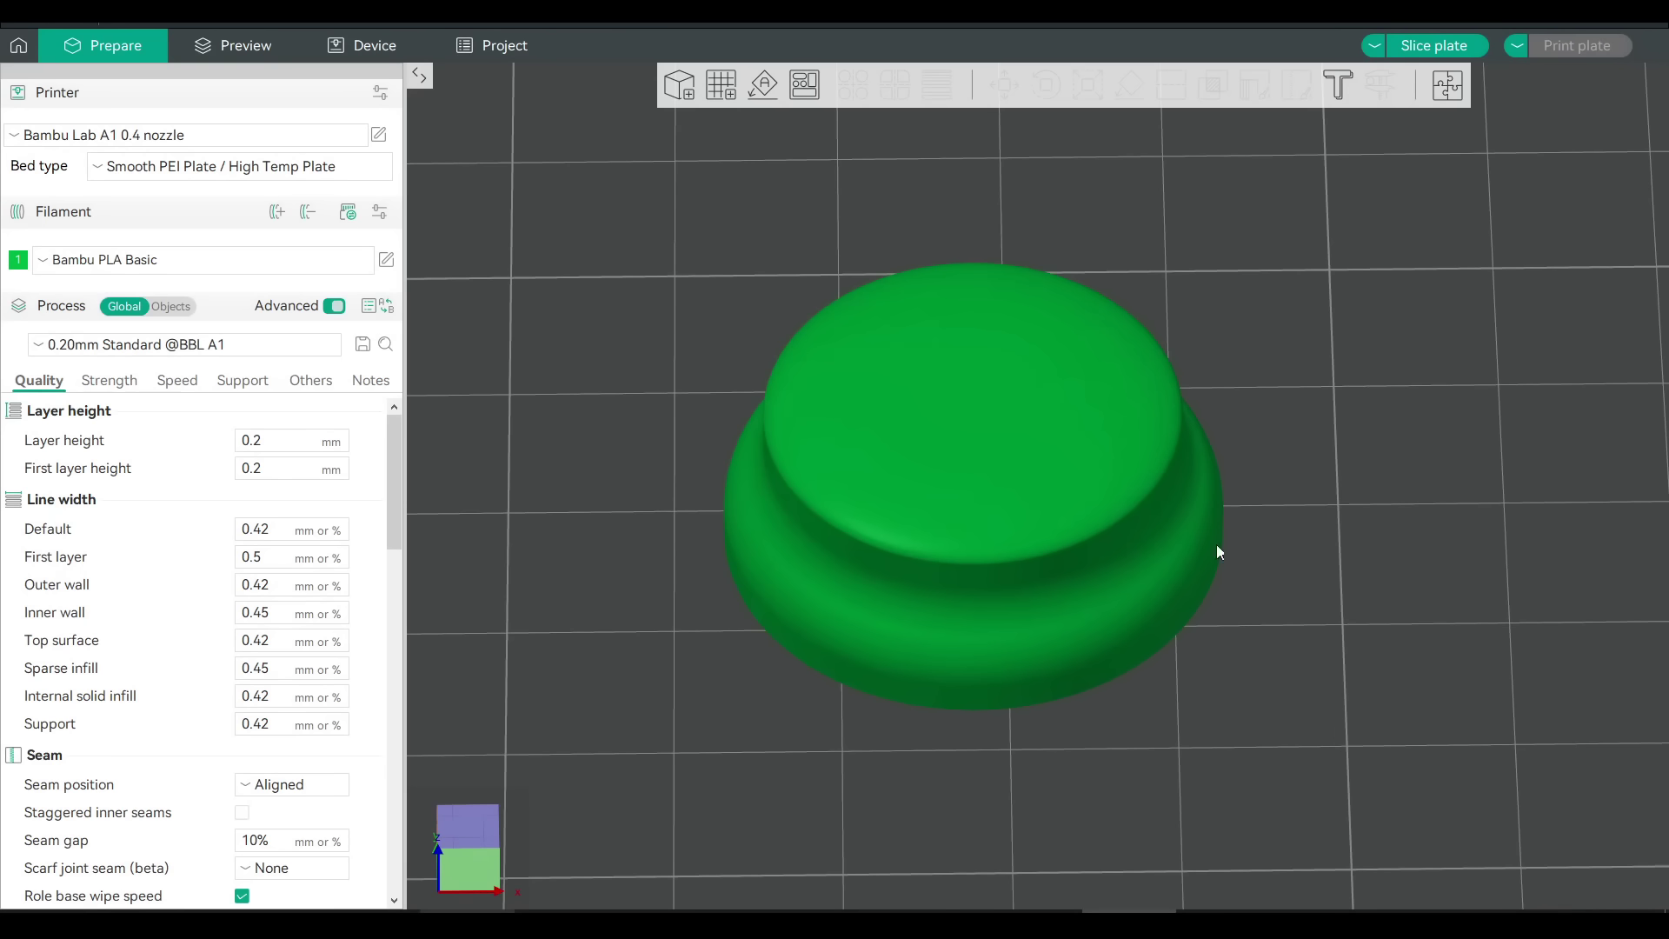
# Select the disc, open its variable layer height editor, and adjust the layer-height bar
pyautogui.click(1098, 478)
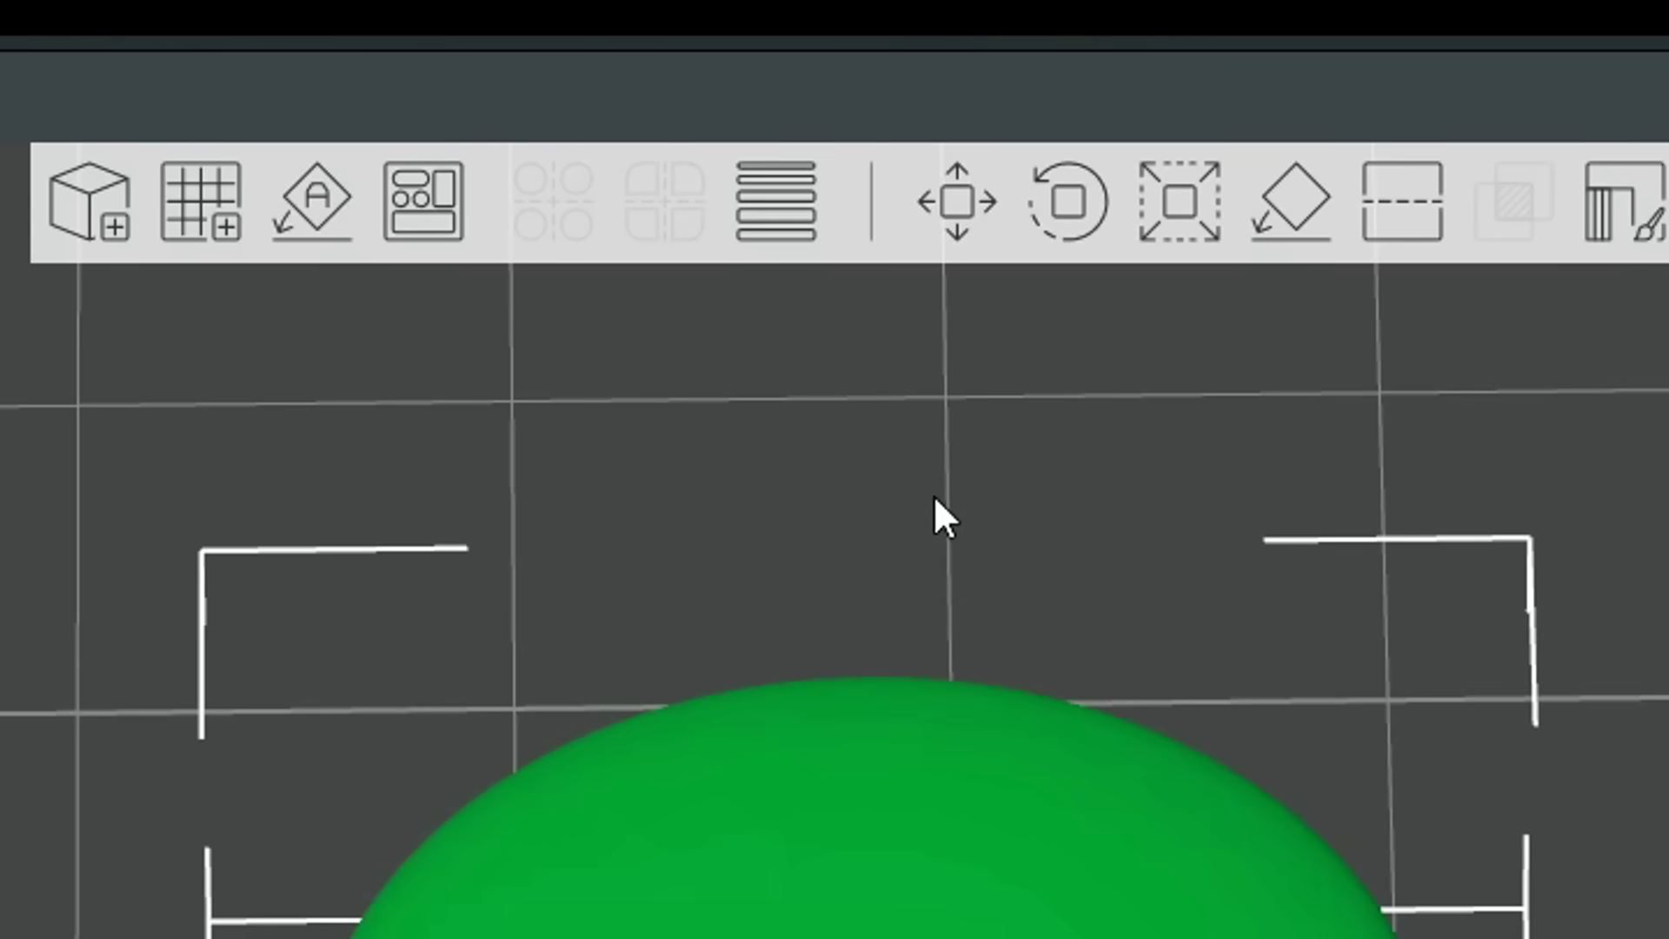
pyautogui.click(824, 249)
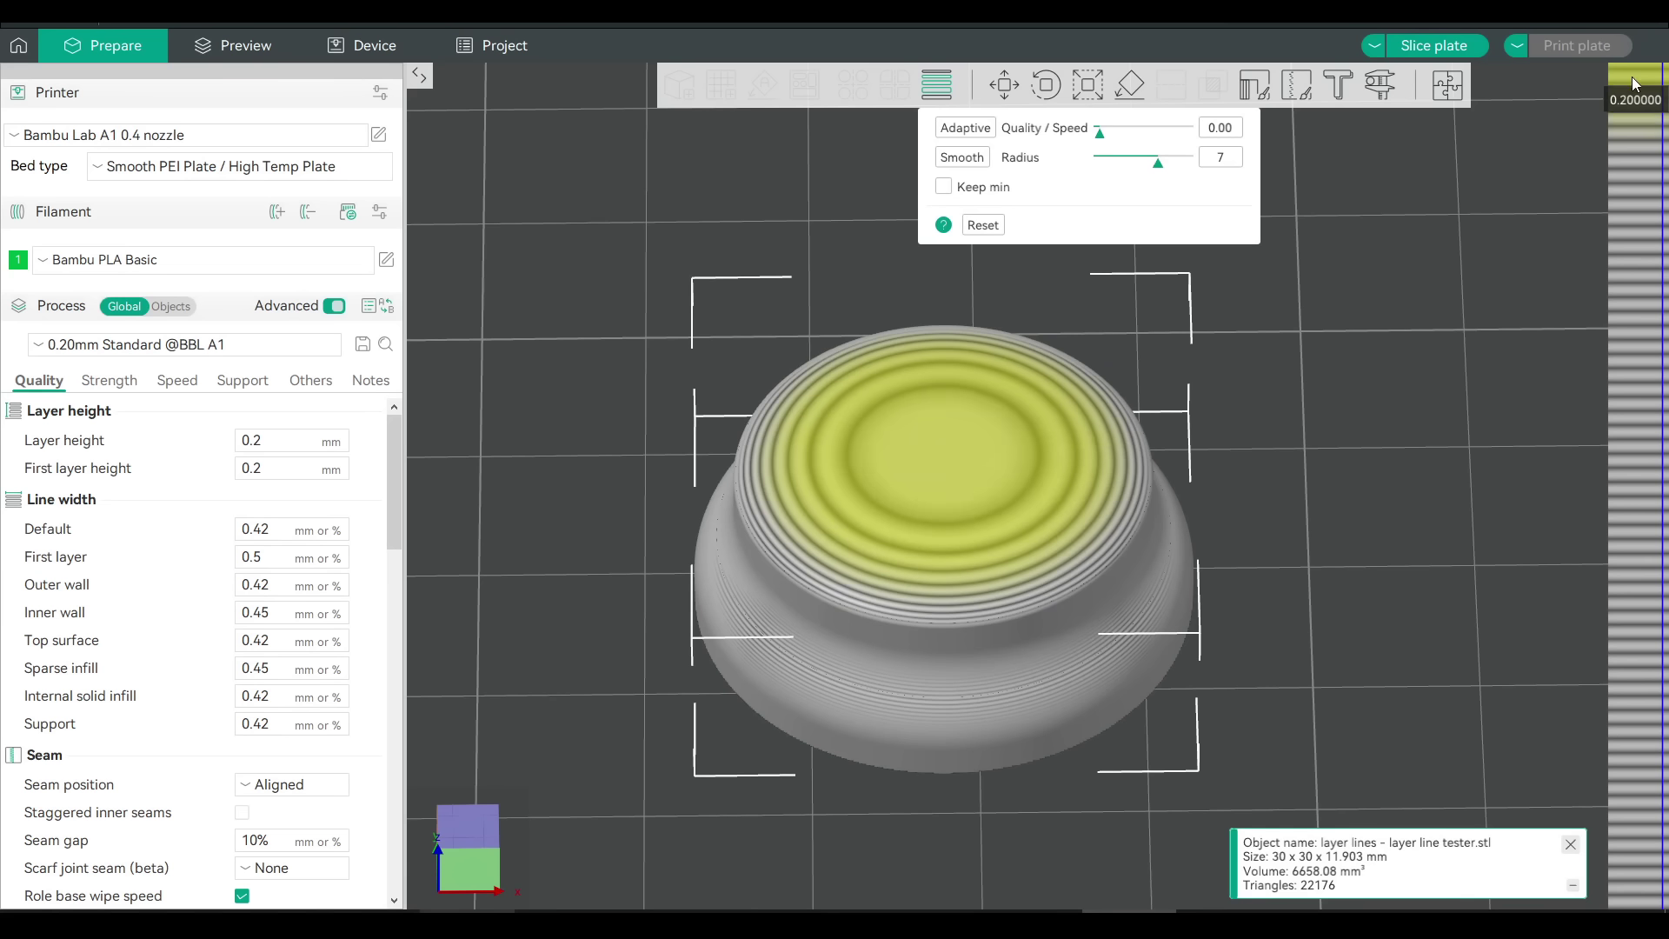
pyautogui.moveTo(1636, 104); pyautogui.dragTo(1636, 200)
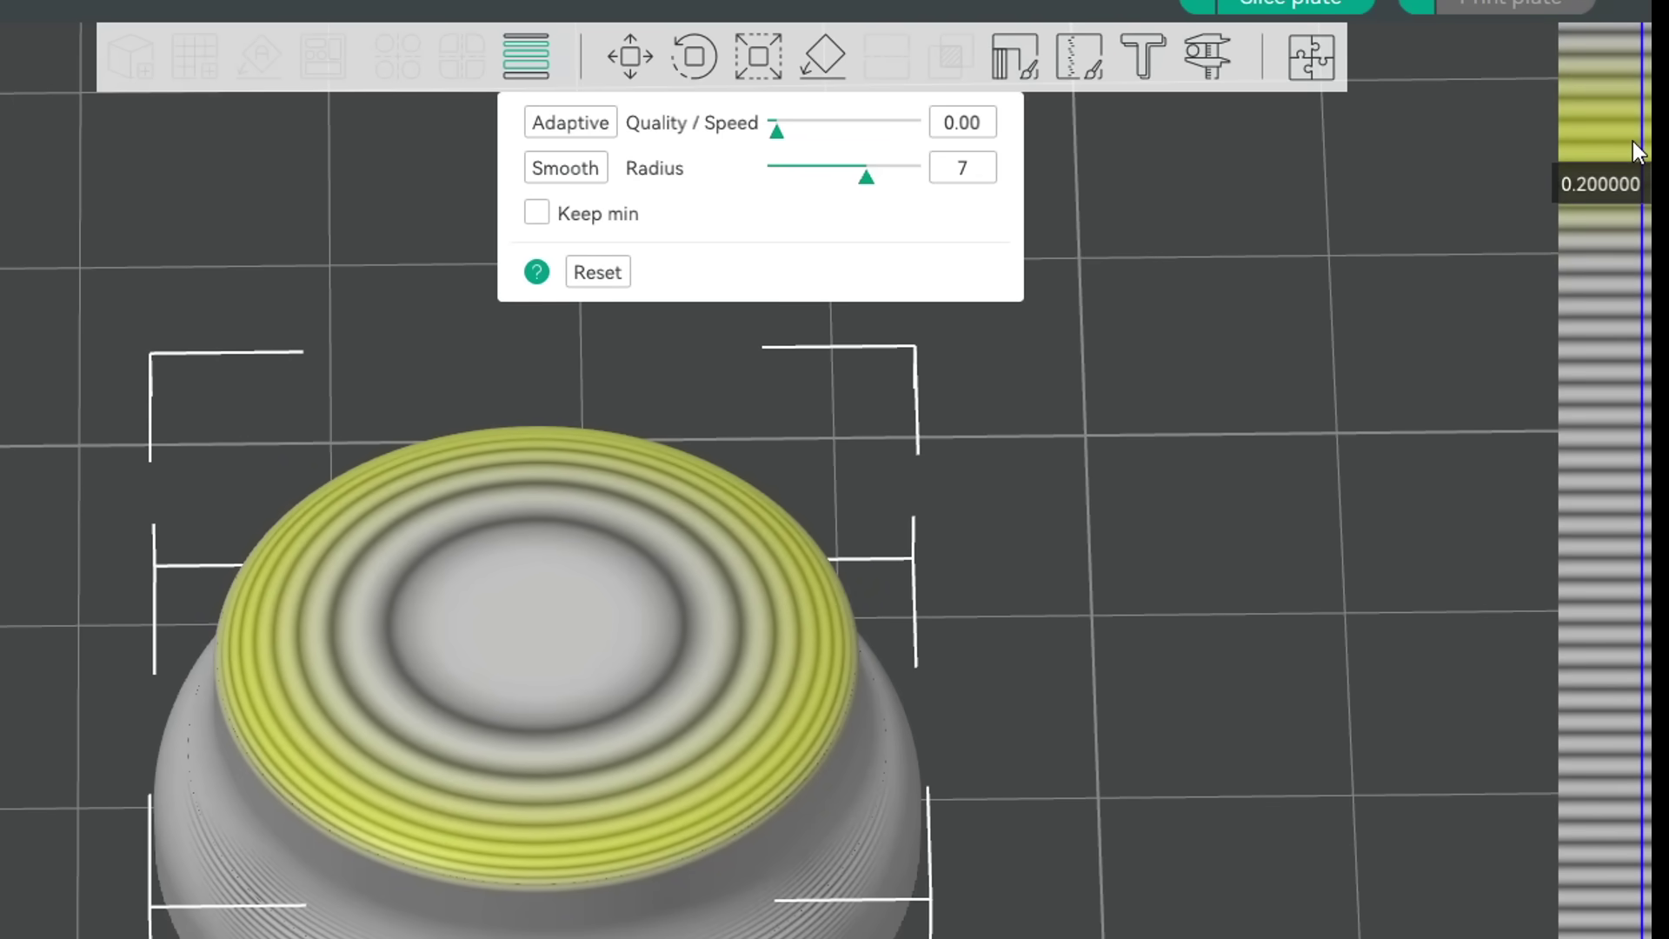
# Paint thinner layers of about 0.12–0.115 mm over the disc's top
pyautogui.moveTo(1638, 152); pyautogui.dragTo(1607, 86)
pyautogui.moveTo(545, 284)
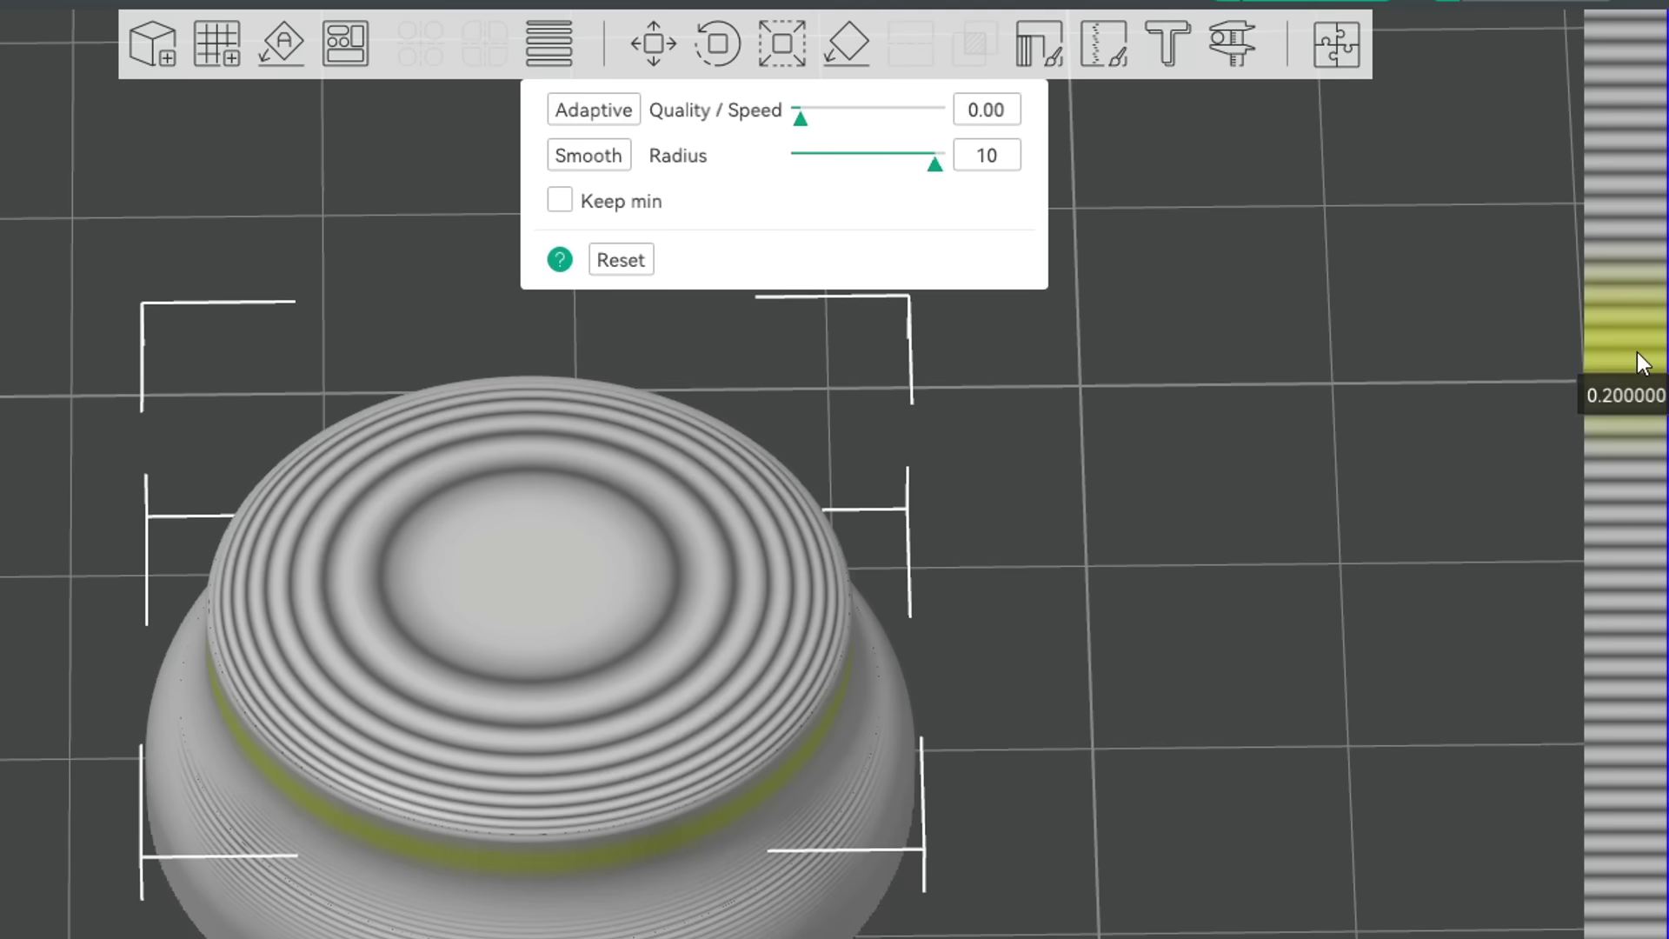
pyautogui.moveTo(1641, 361); pyautogui.dragTo(1641, 362)
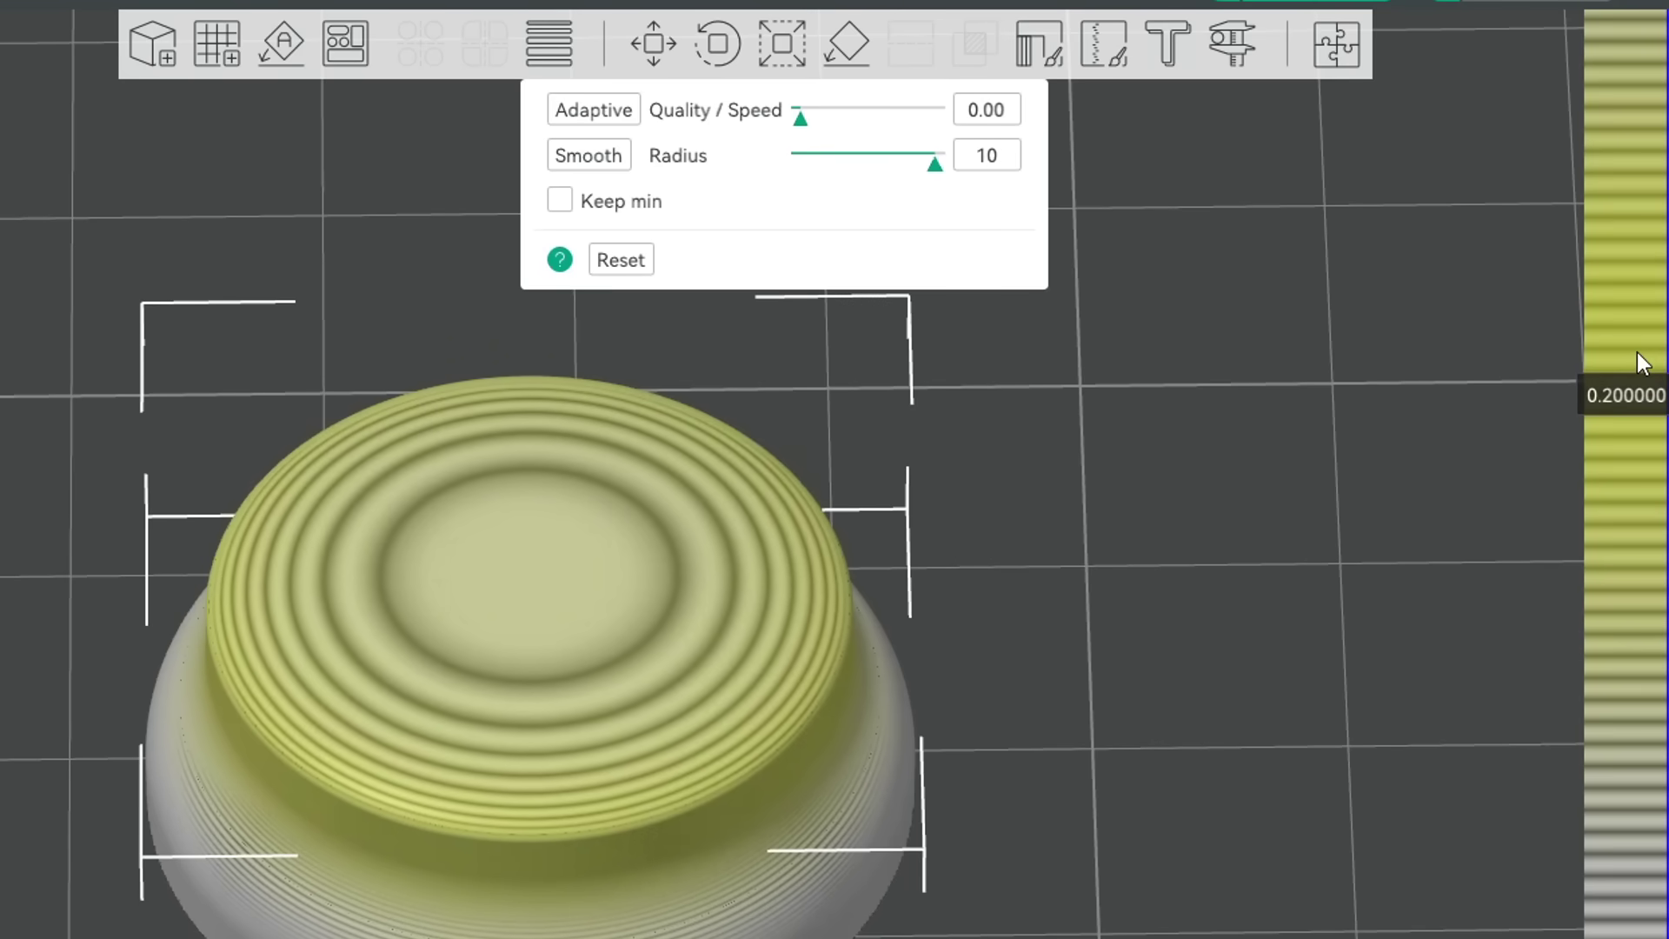
pyautogui.moveTo(1641, 362); pyautogui.dragTo(1615, 363, button='right')
pyautogui.moveTo(1615, 363); pyautogui.dragTo(1616, 364)
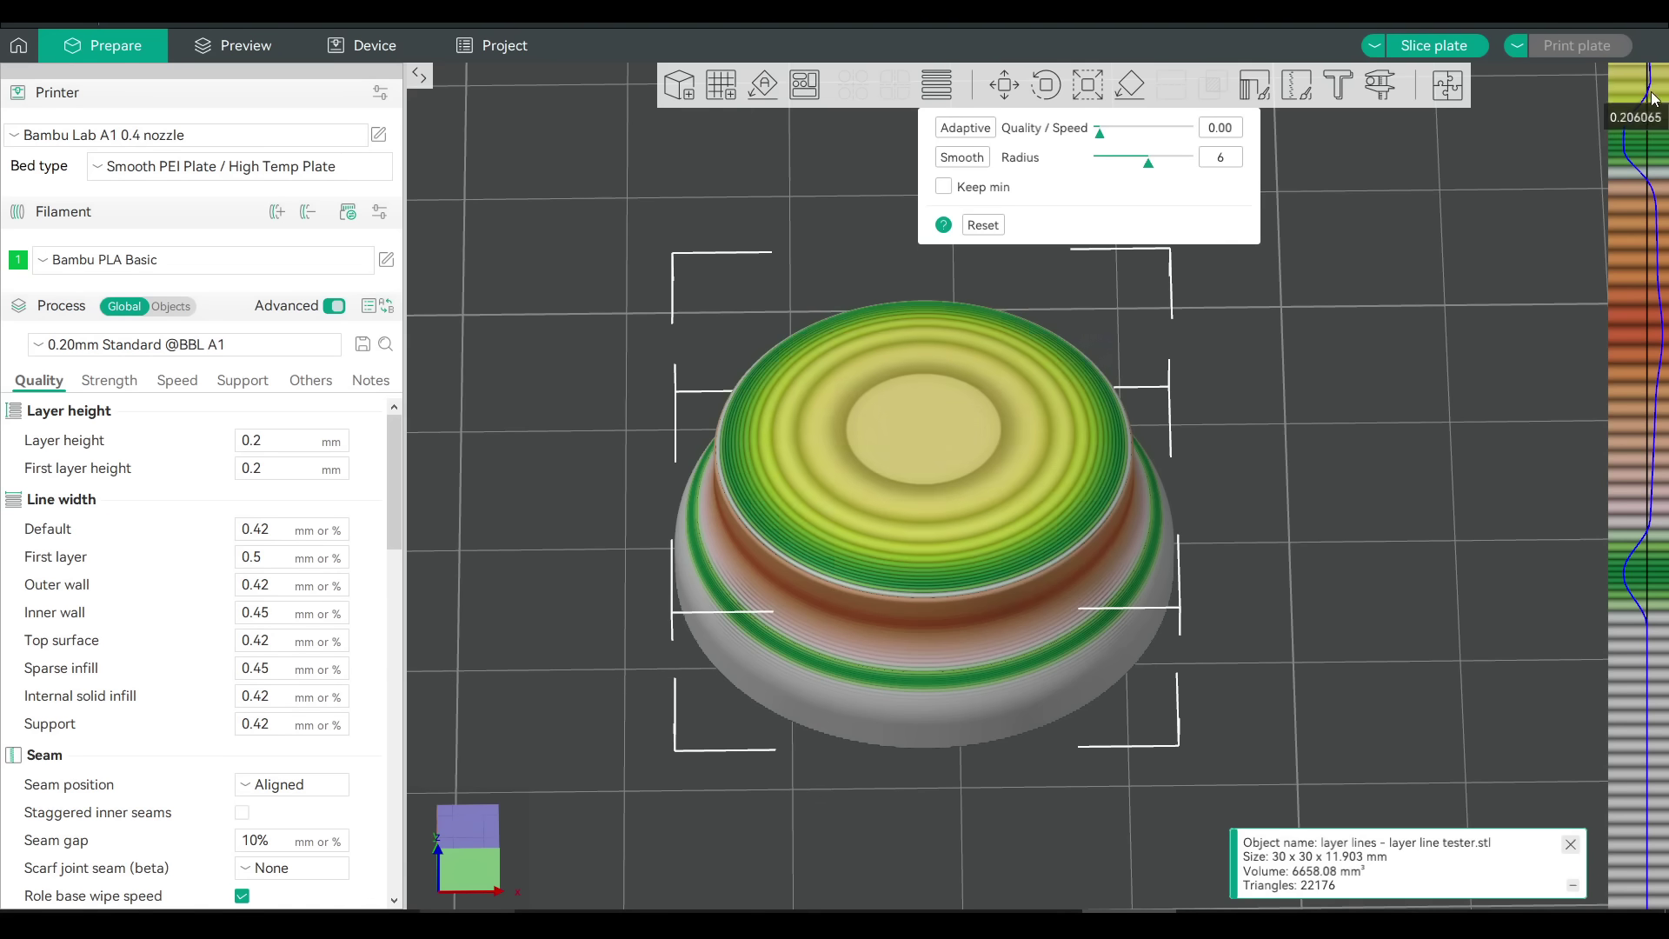
# Paint and smooth extra layer heights, reset the profile to uniform, then set Quality / Speed to 1.00
pyautogui.moveTo(1655, 98); pyautogui.dragTo(1644, 265)
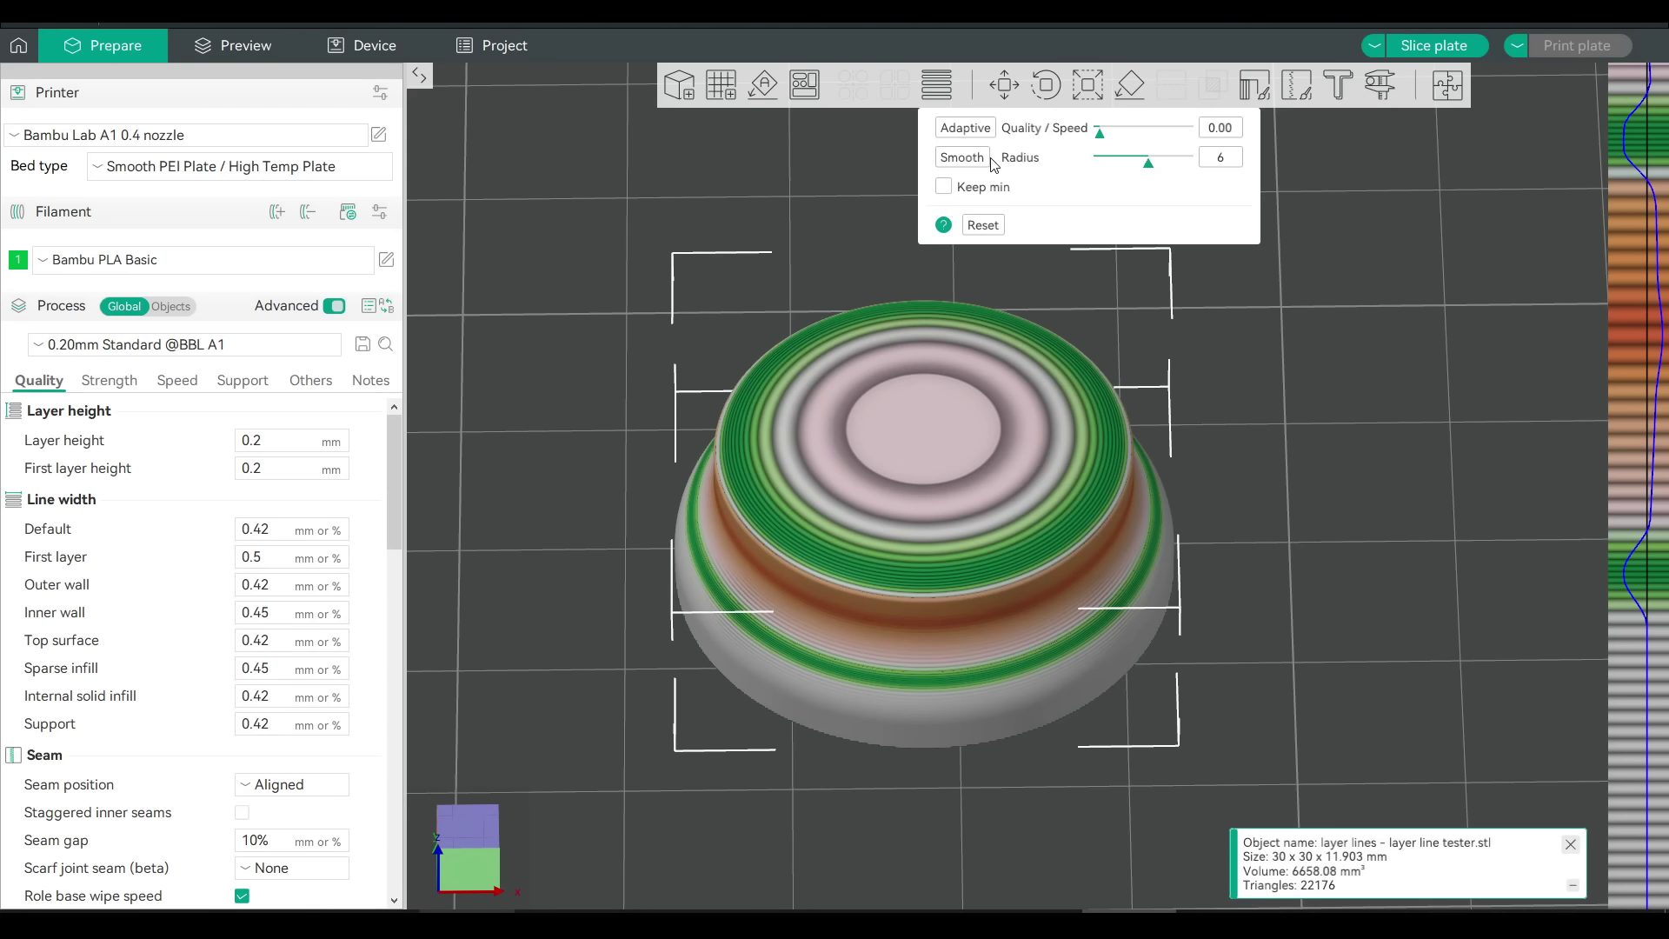
pyautogui.click(962, 157)
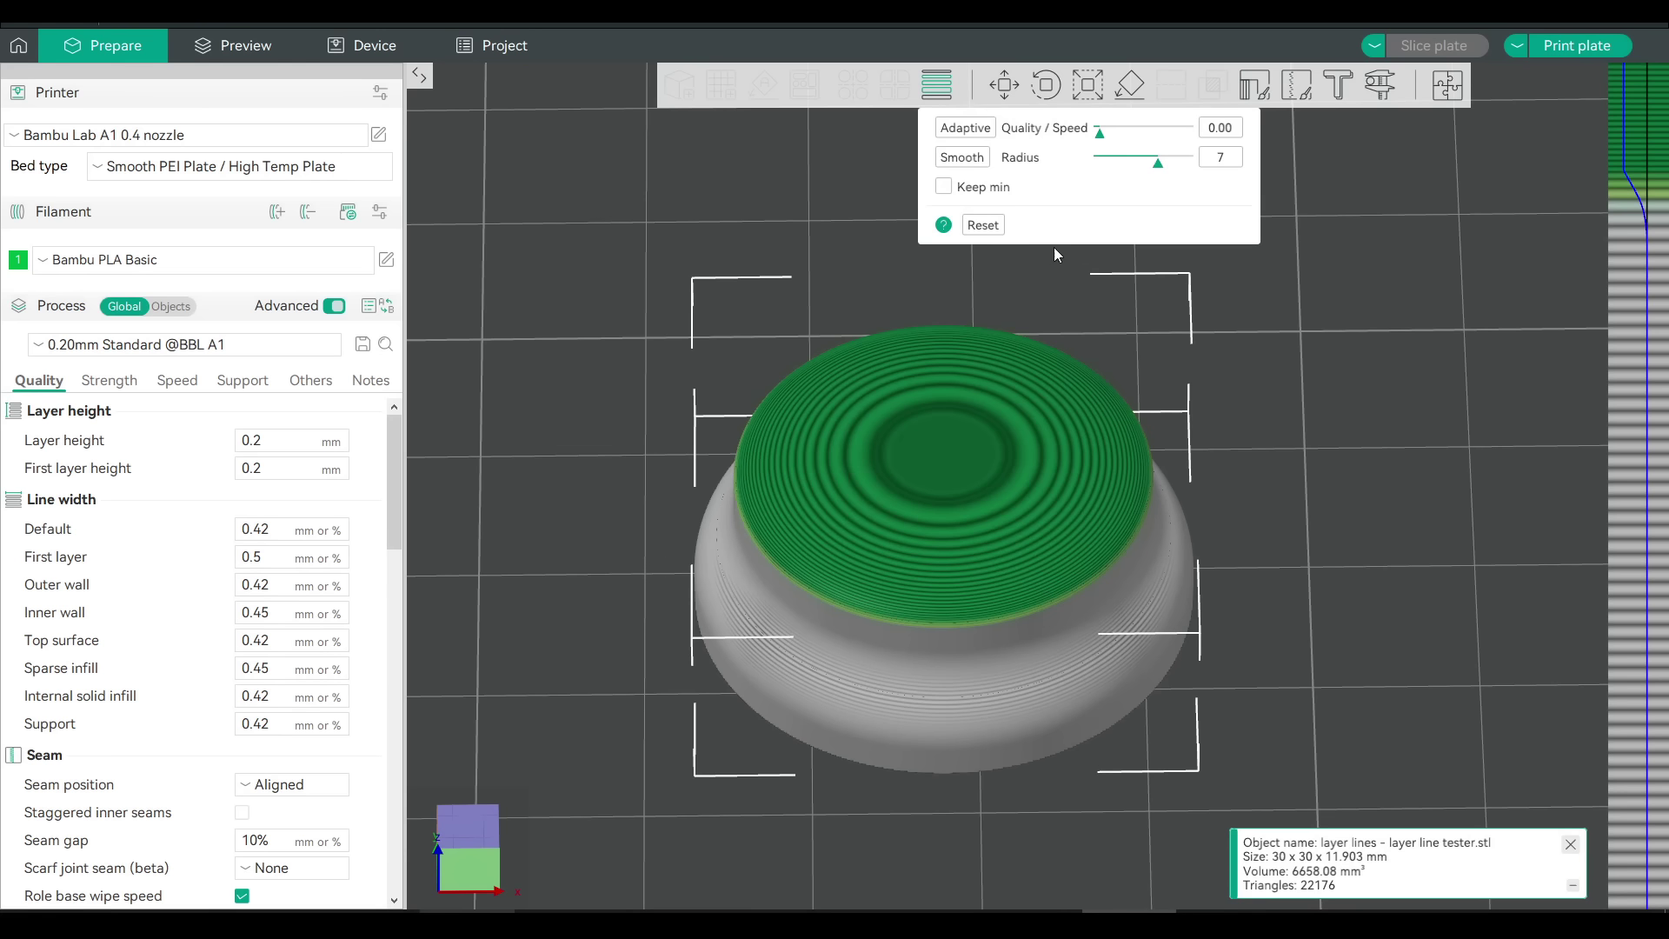
pyautogui.click(995, 228)
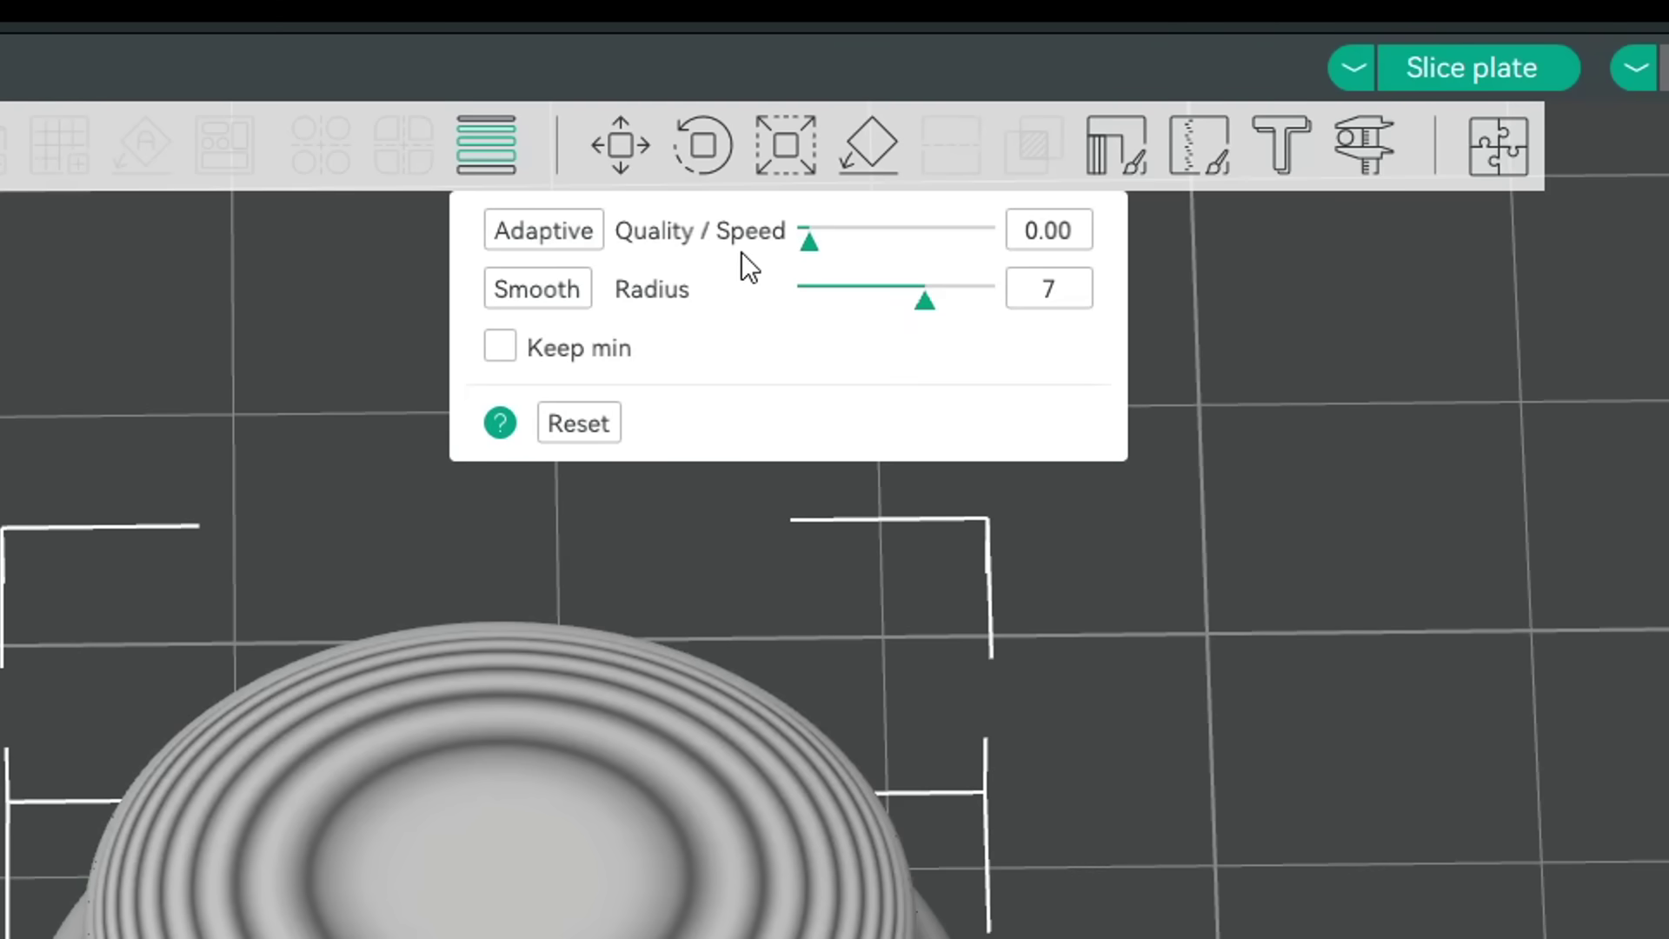
pyautogui.moveTo(809, 241); pyautogui.dragTo(1010, 257)
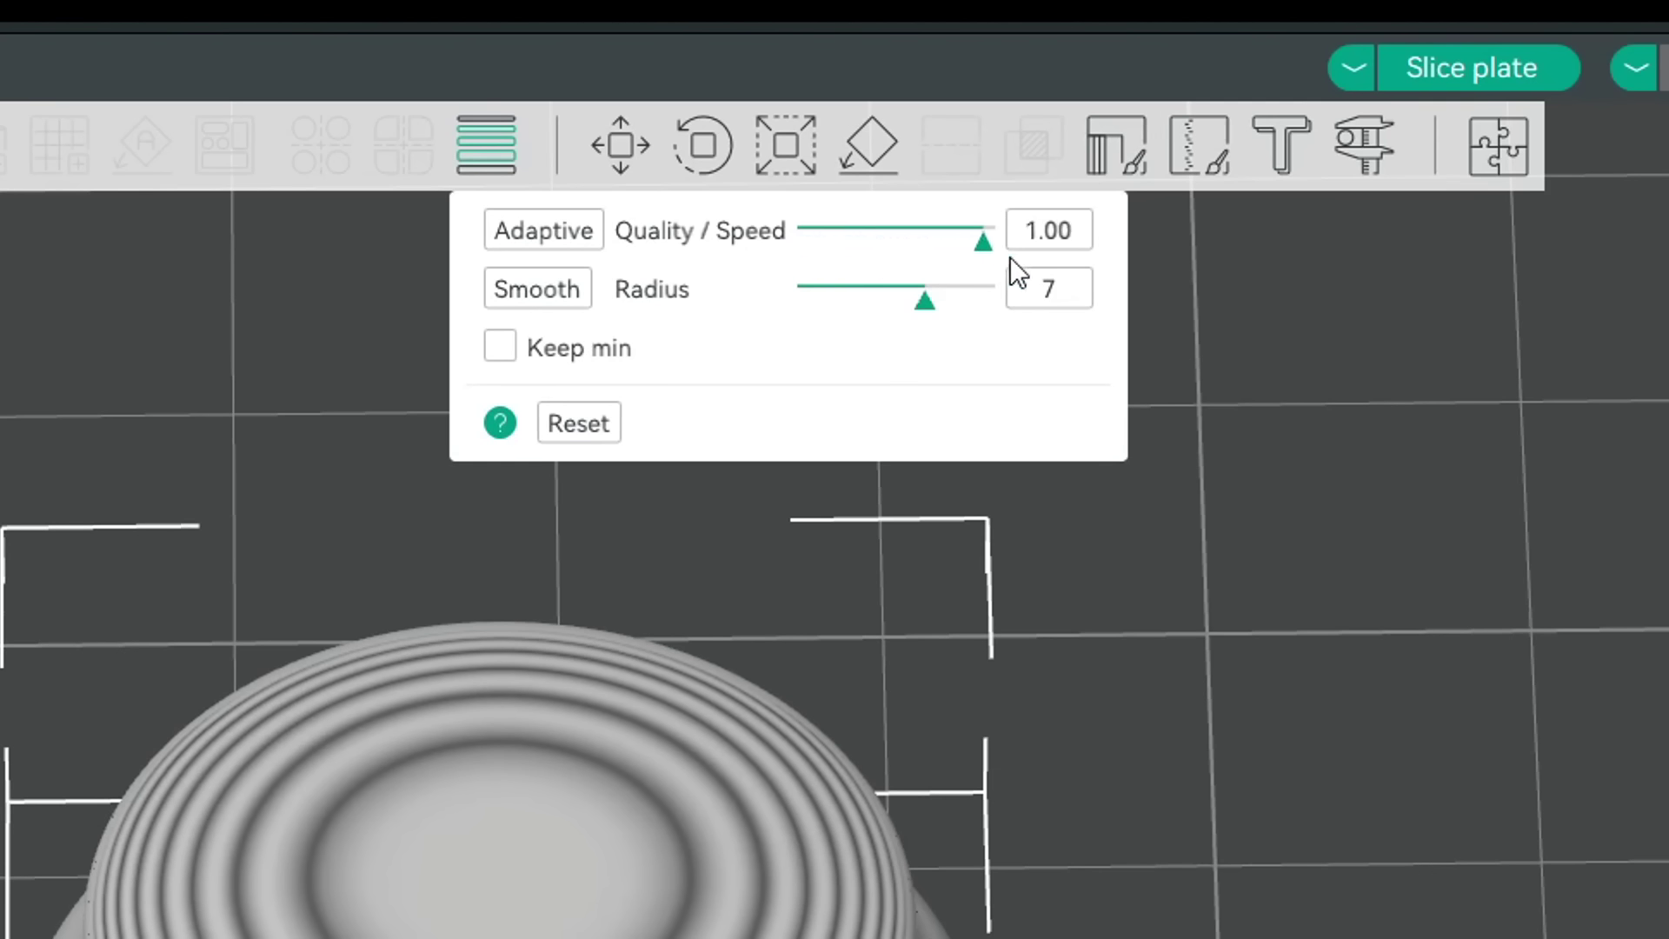
# Apply adaptive layer heights at Quality / Speed 1.00, then clear them back to uniform
pyautogui.click(569, 237)
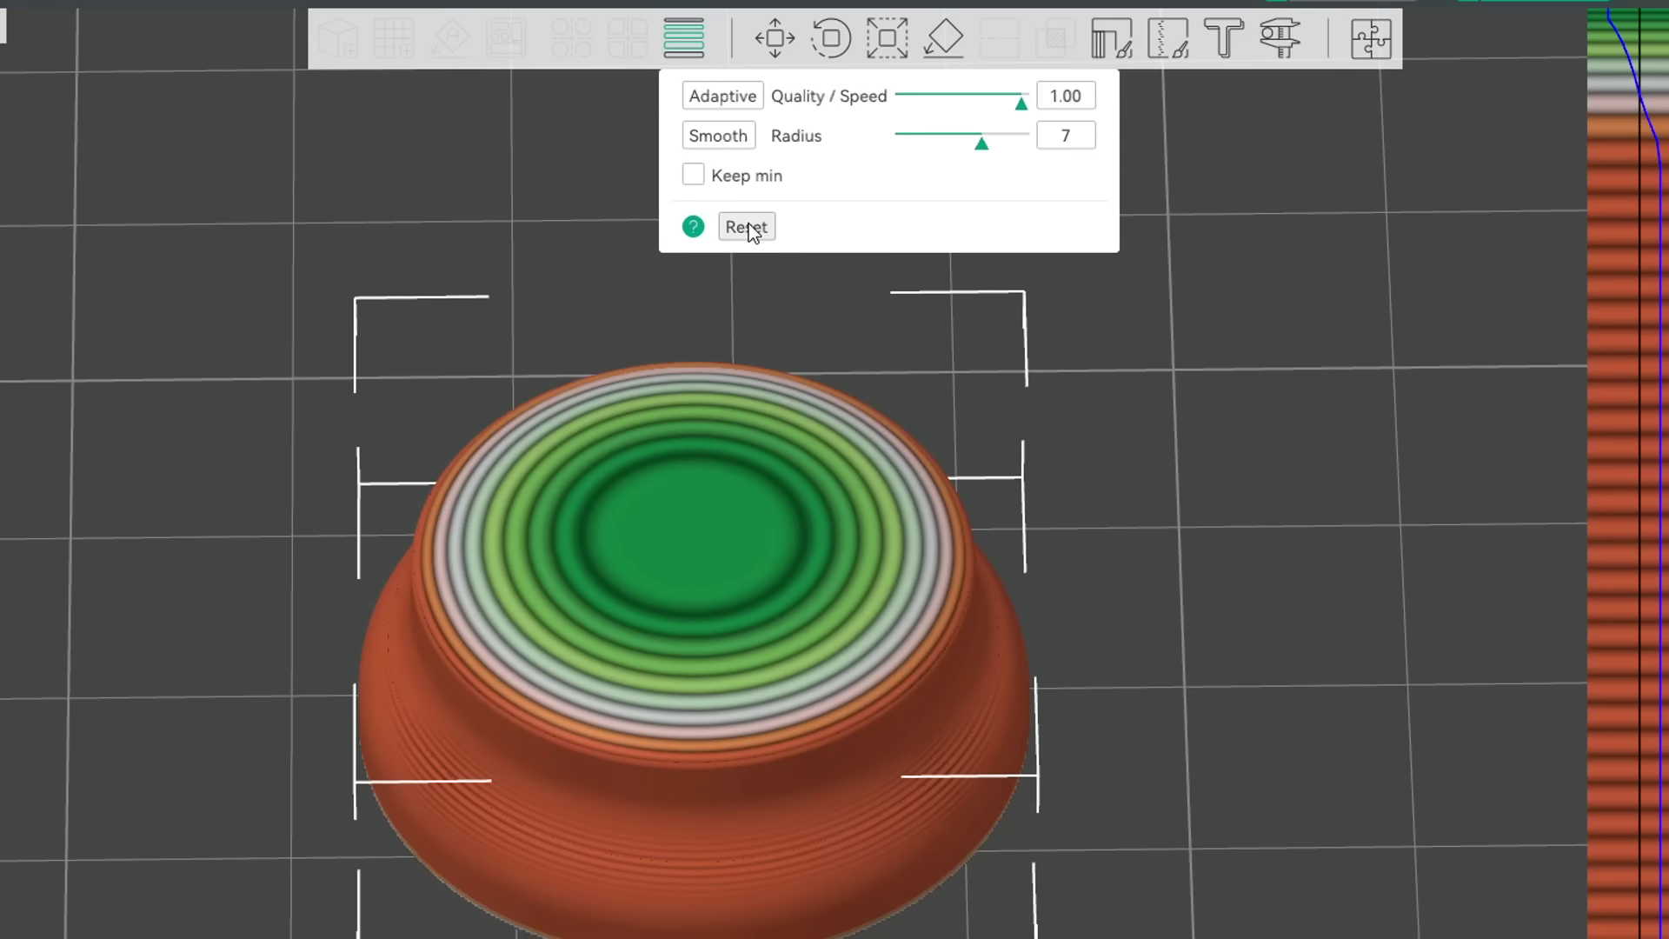
pyautogui.click(748, 223)
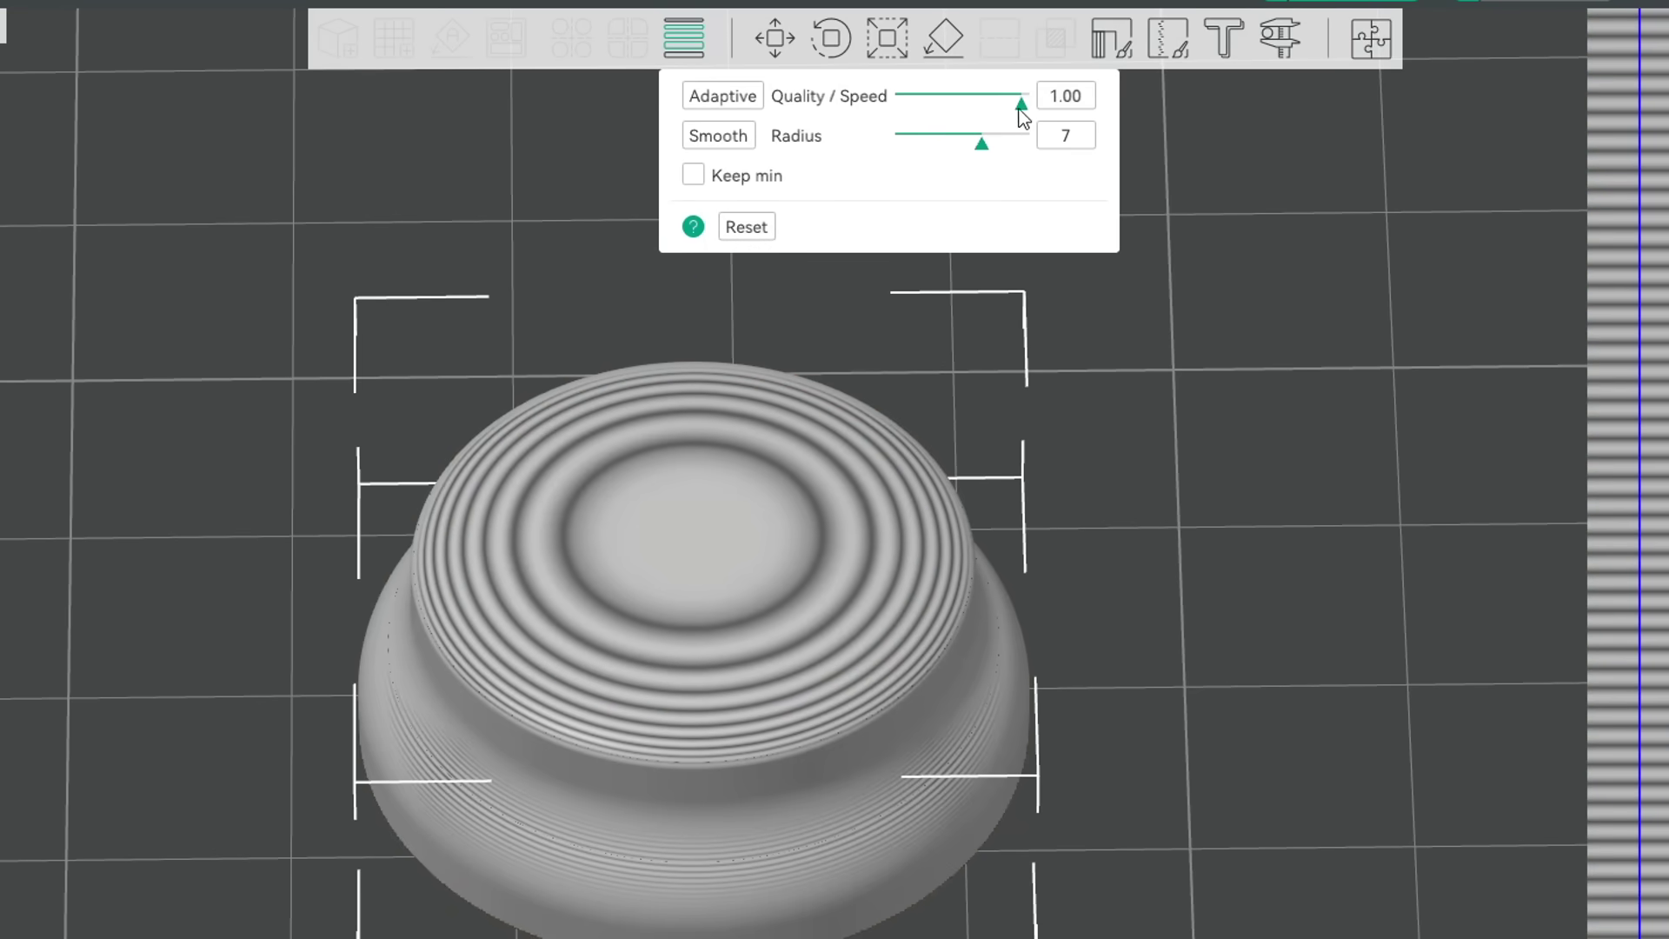
# Set Quality / Speed to 0.00, apply adaptive heights, and paint thinner layers onto the lower bands
pyautogui.moveTo(1019, 110); pyautogui.dragTo(890, 102)
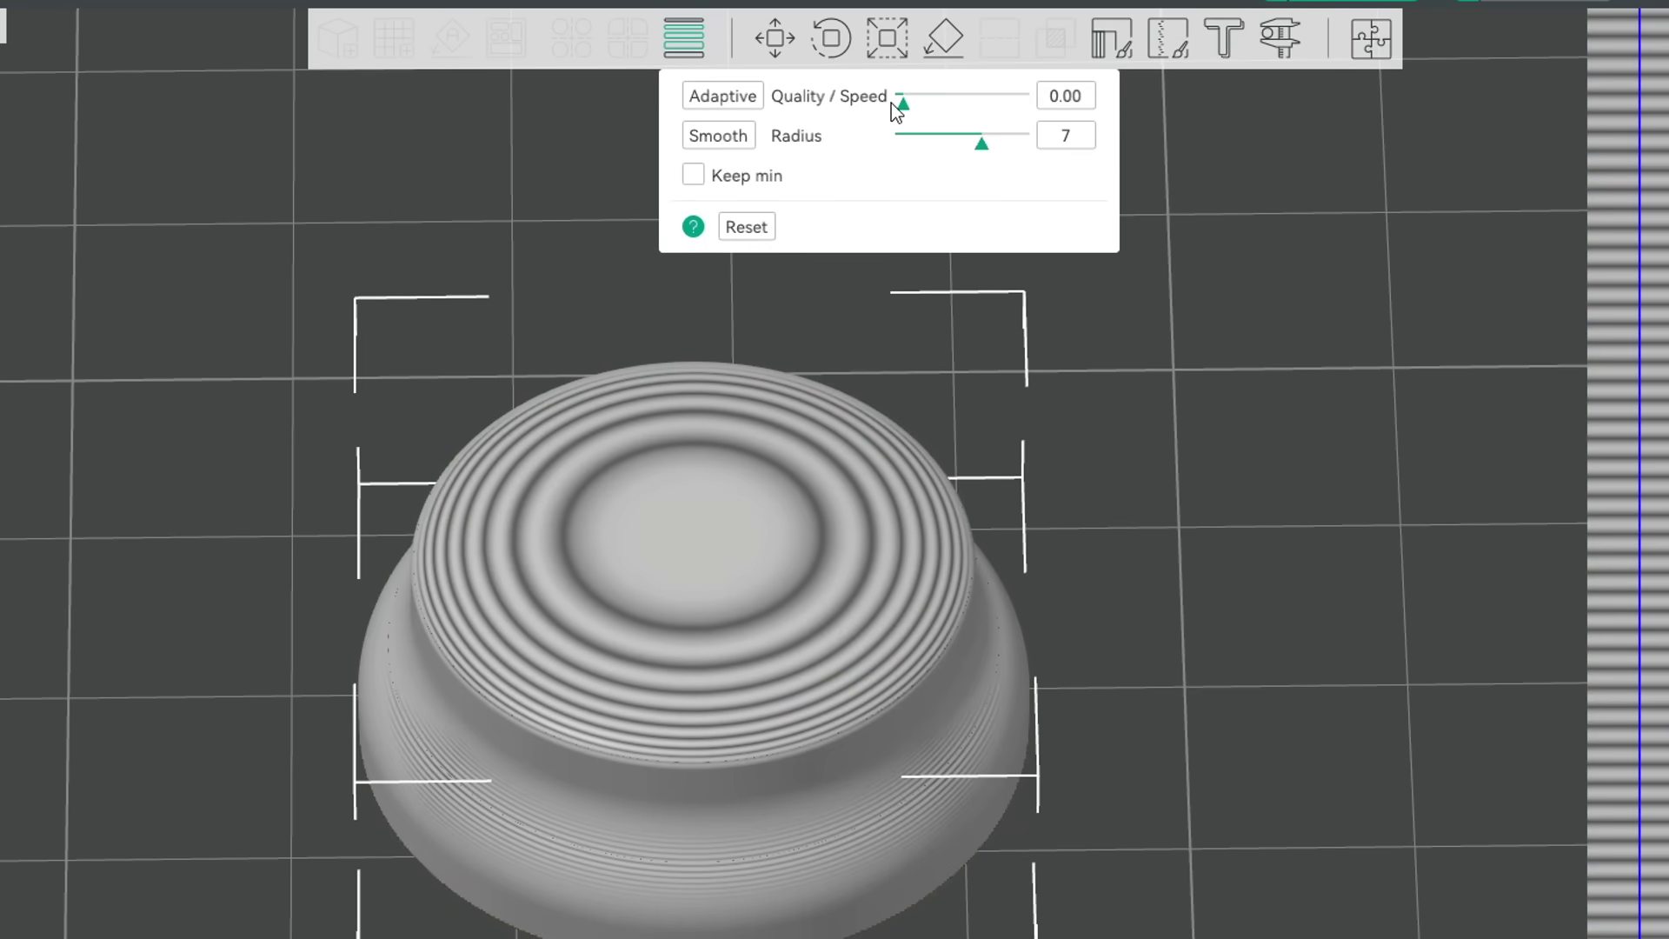
pyautogui.click(753, 106)
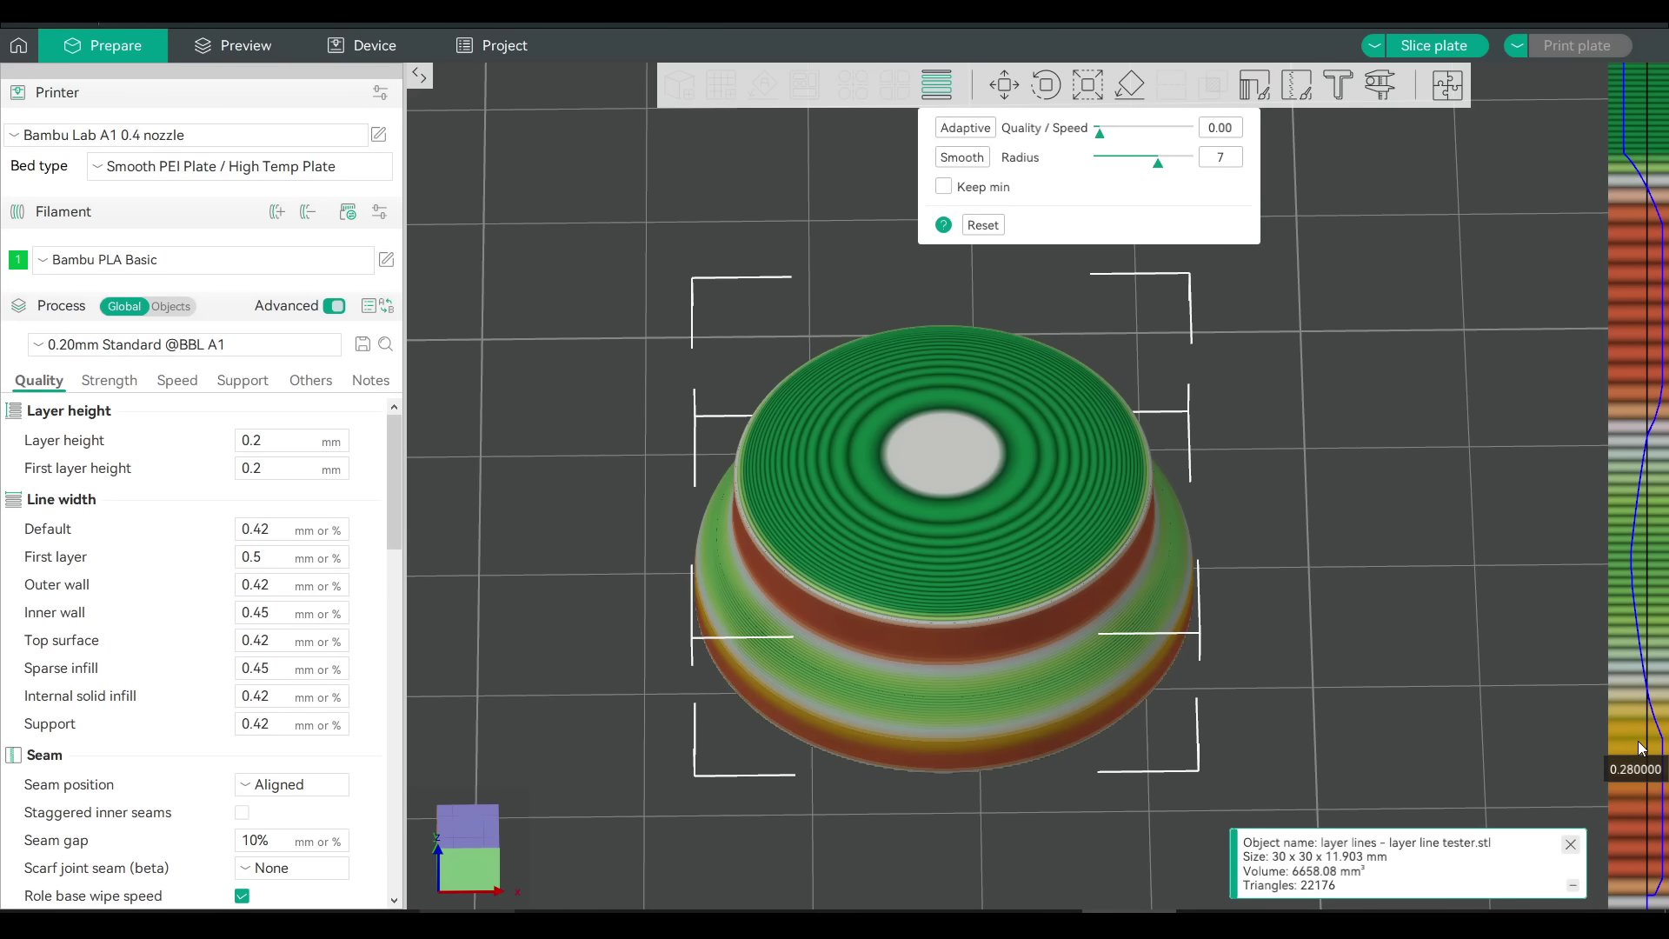
pyautogui.moveTo(1641, 748)
pyautogui.mouseDown()
pyautogui.moveTo(1622, 709)
pyautogui.moveTo(1620, 150)
pyautogui.mouseUp()
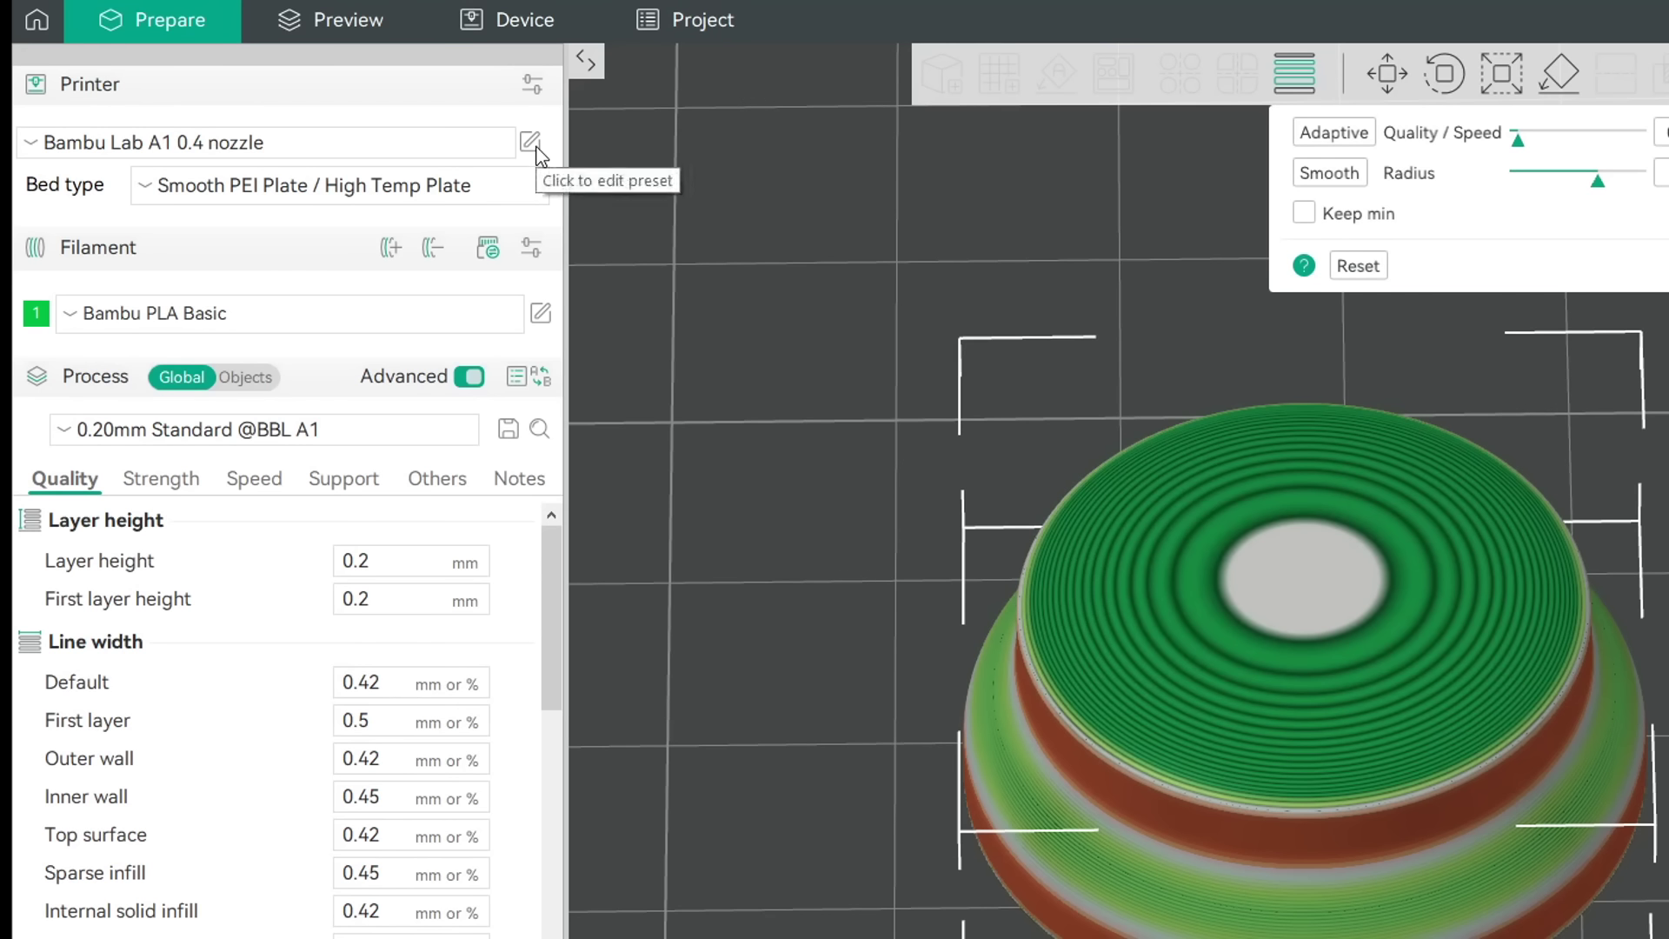
# Set the printer preset's extruder layer height limits to Min 0.04 mm and Max 0.20 mm
pyautogui.click(533, 144)
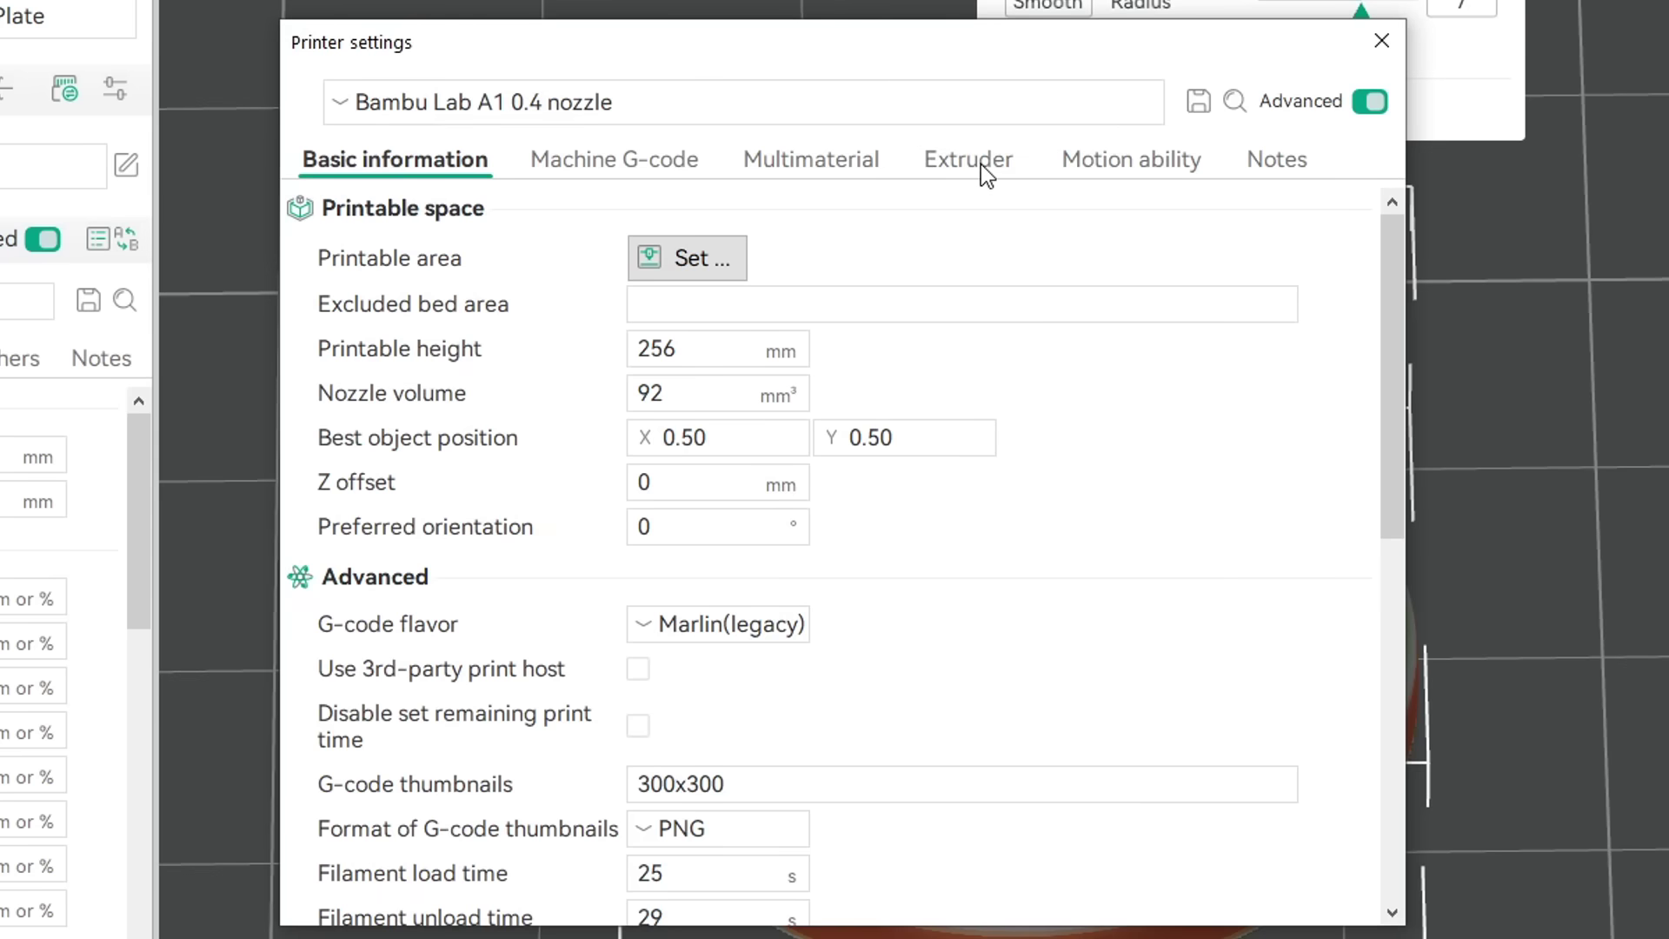
pyautogui.click(981, 163)
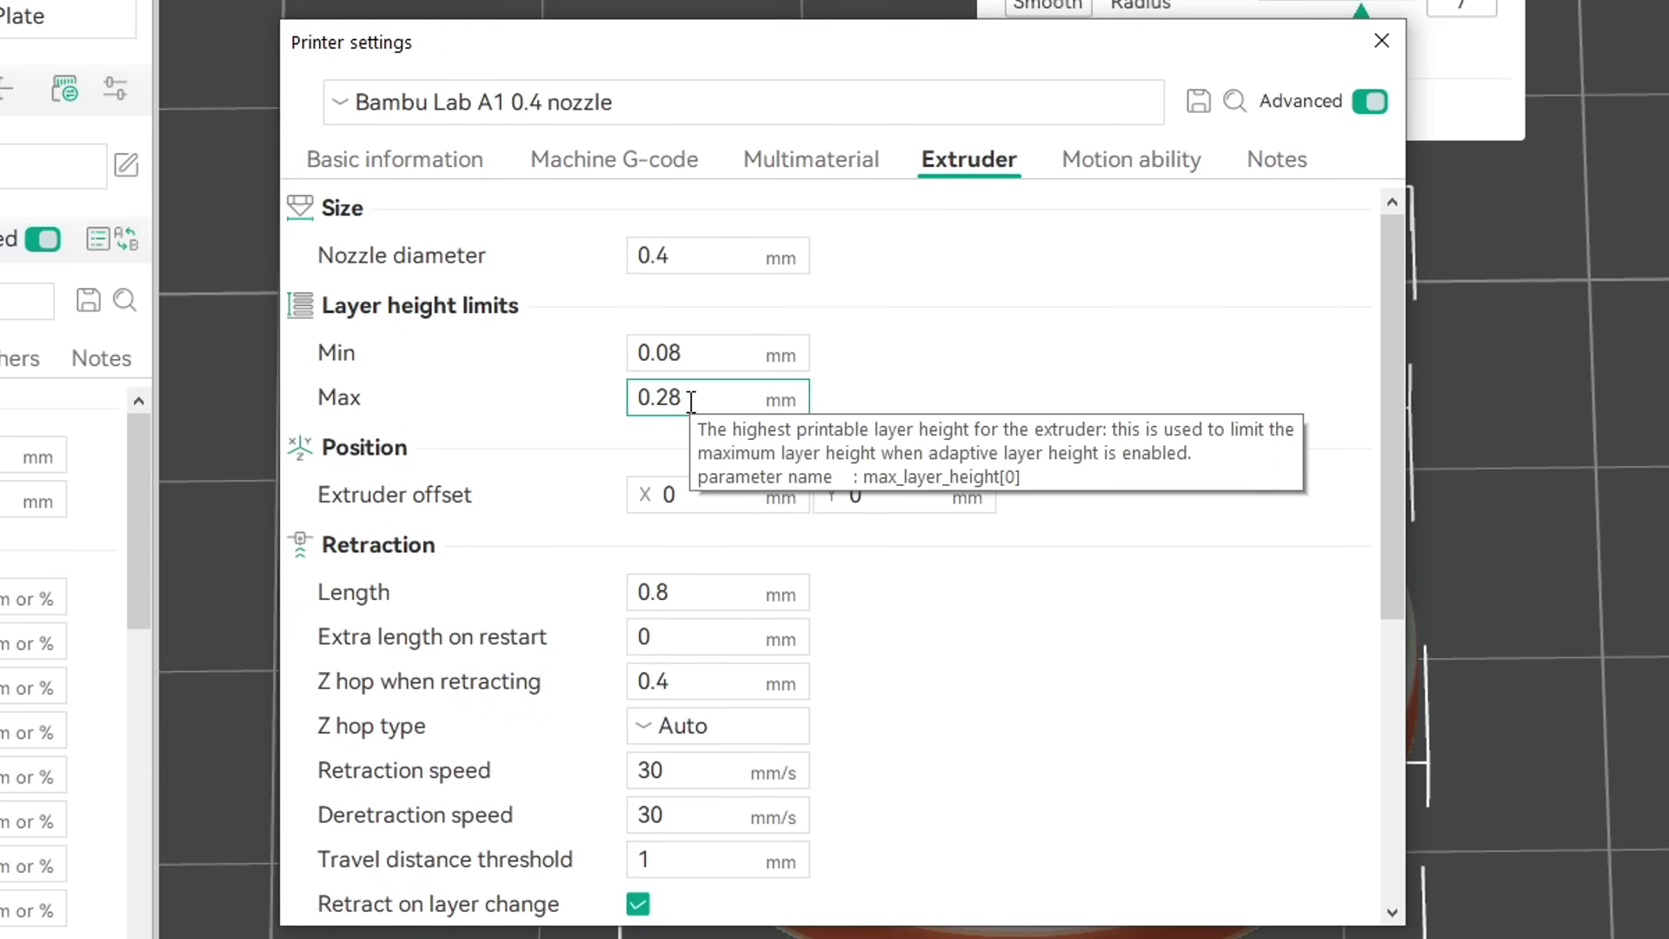
pyautogui.moveTo(685, 397); pyautogui.dragTo(674, 398)
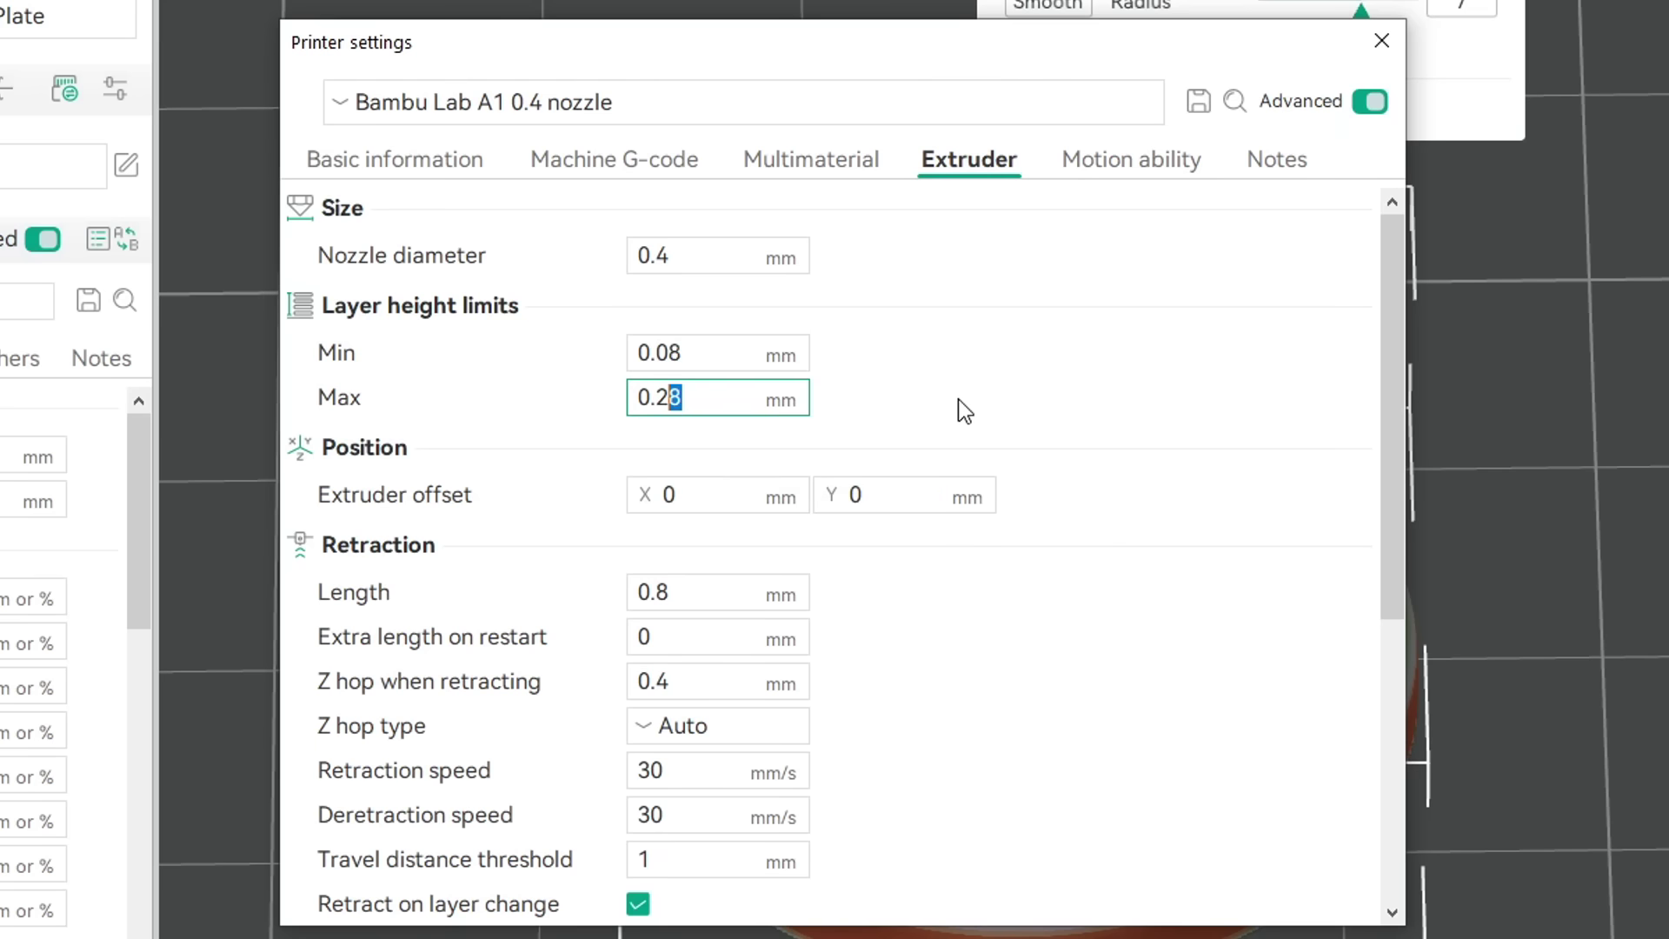
pyautogui.write('0')
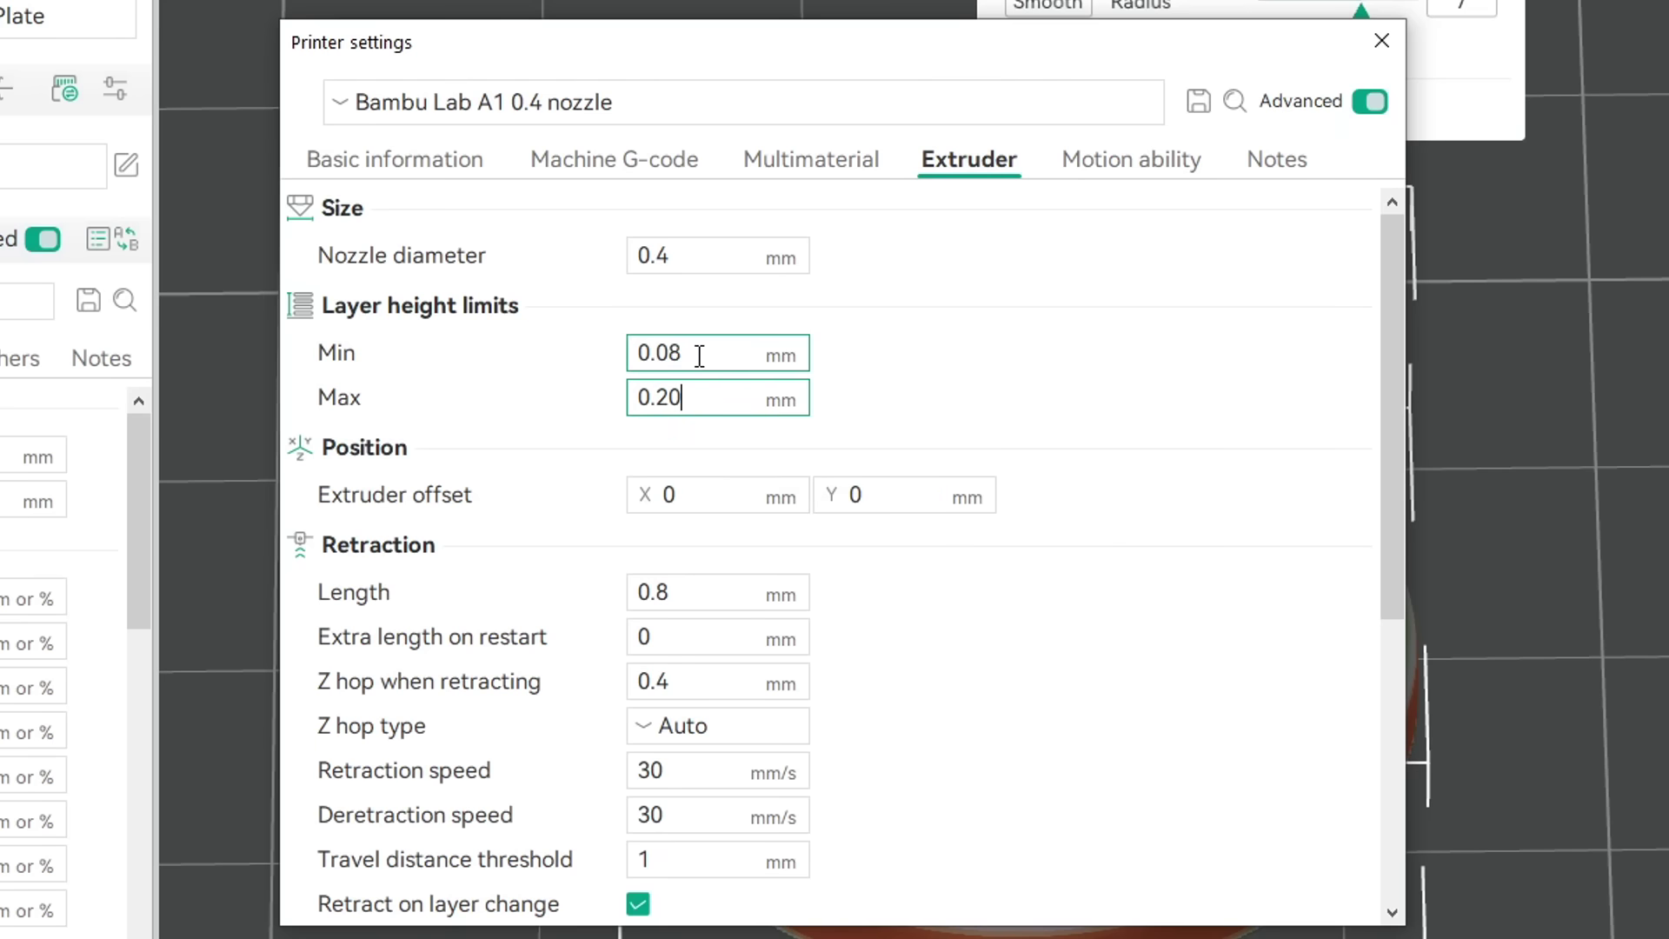
pyautogui.moveTo(699, 356); pyautogui.dragTo(671, 355)
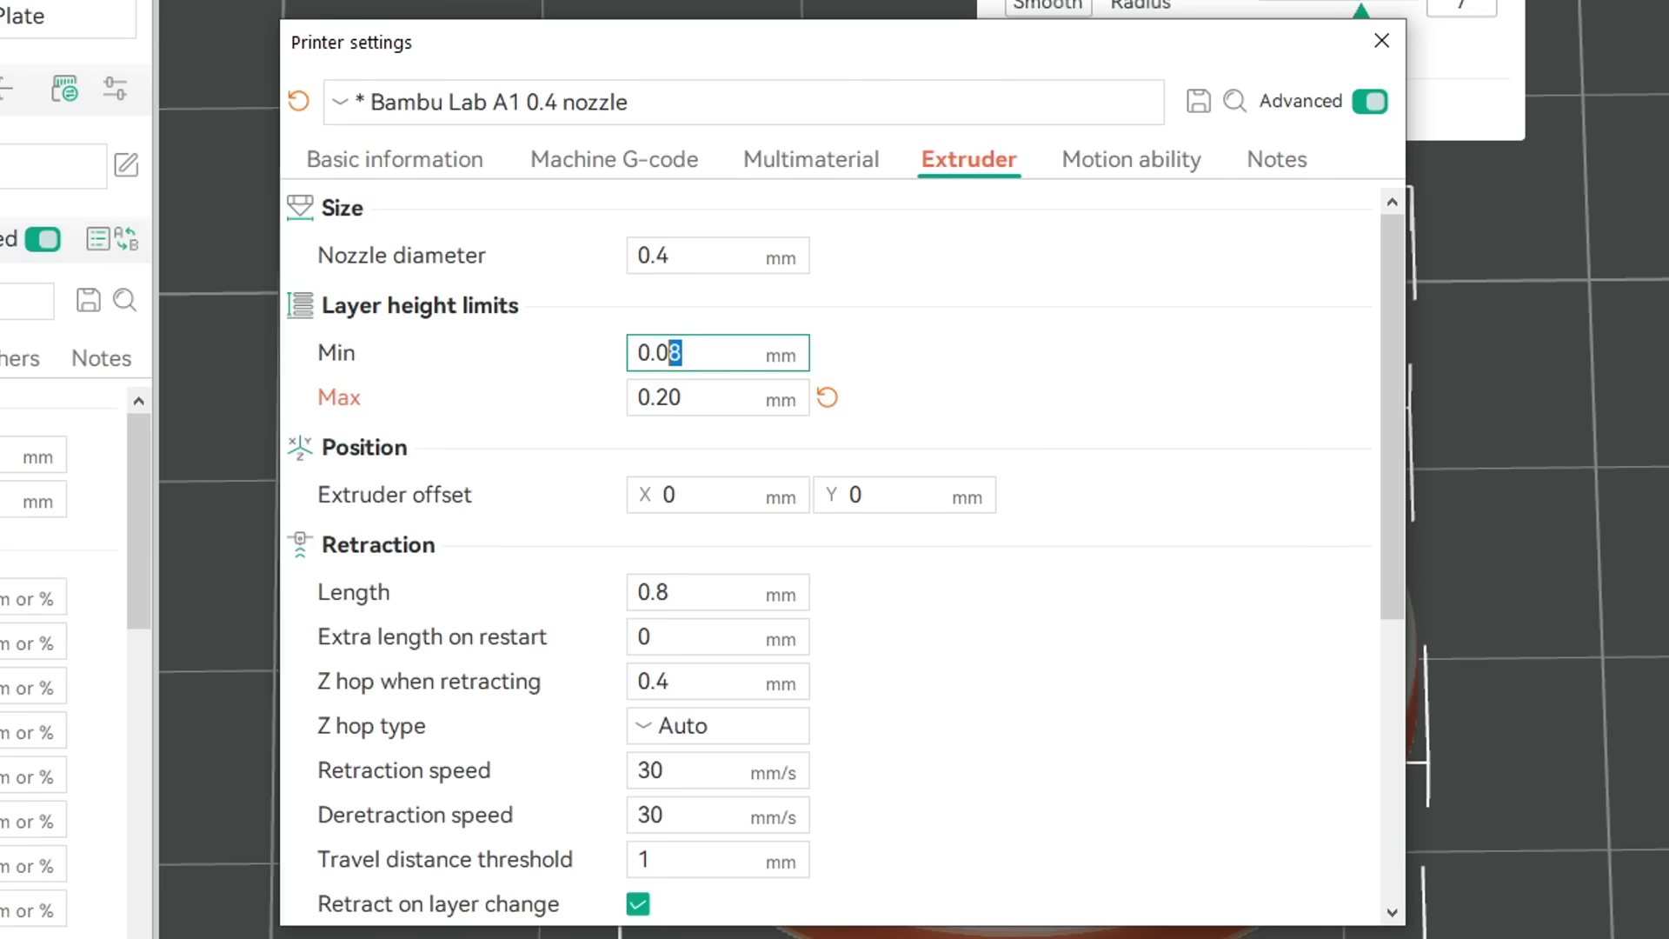
pyautogui.write('4')
pyautogui.click(1382, 41)
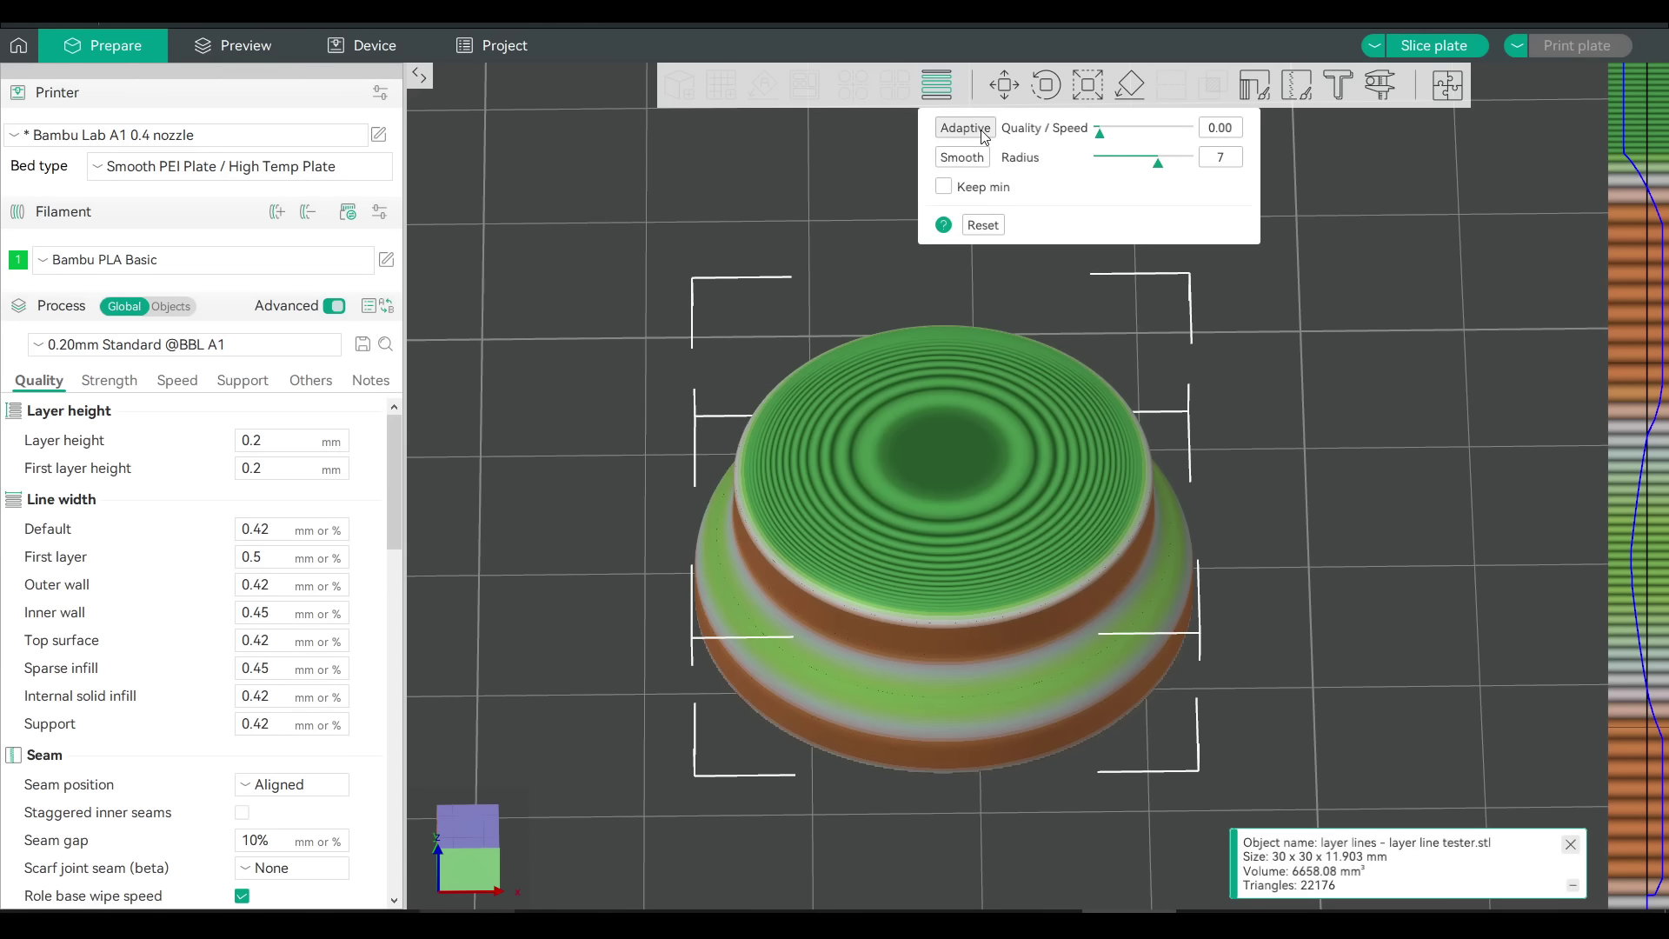
# Recompute the adaptive layer heights twice under the new 0.04–0.20 mm limits
pyautogui.click(983, 137)
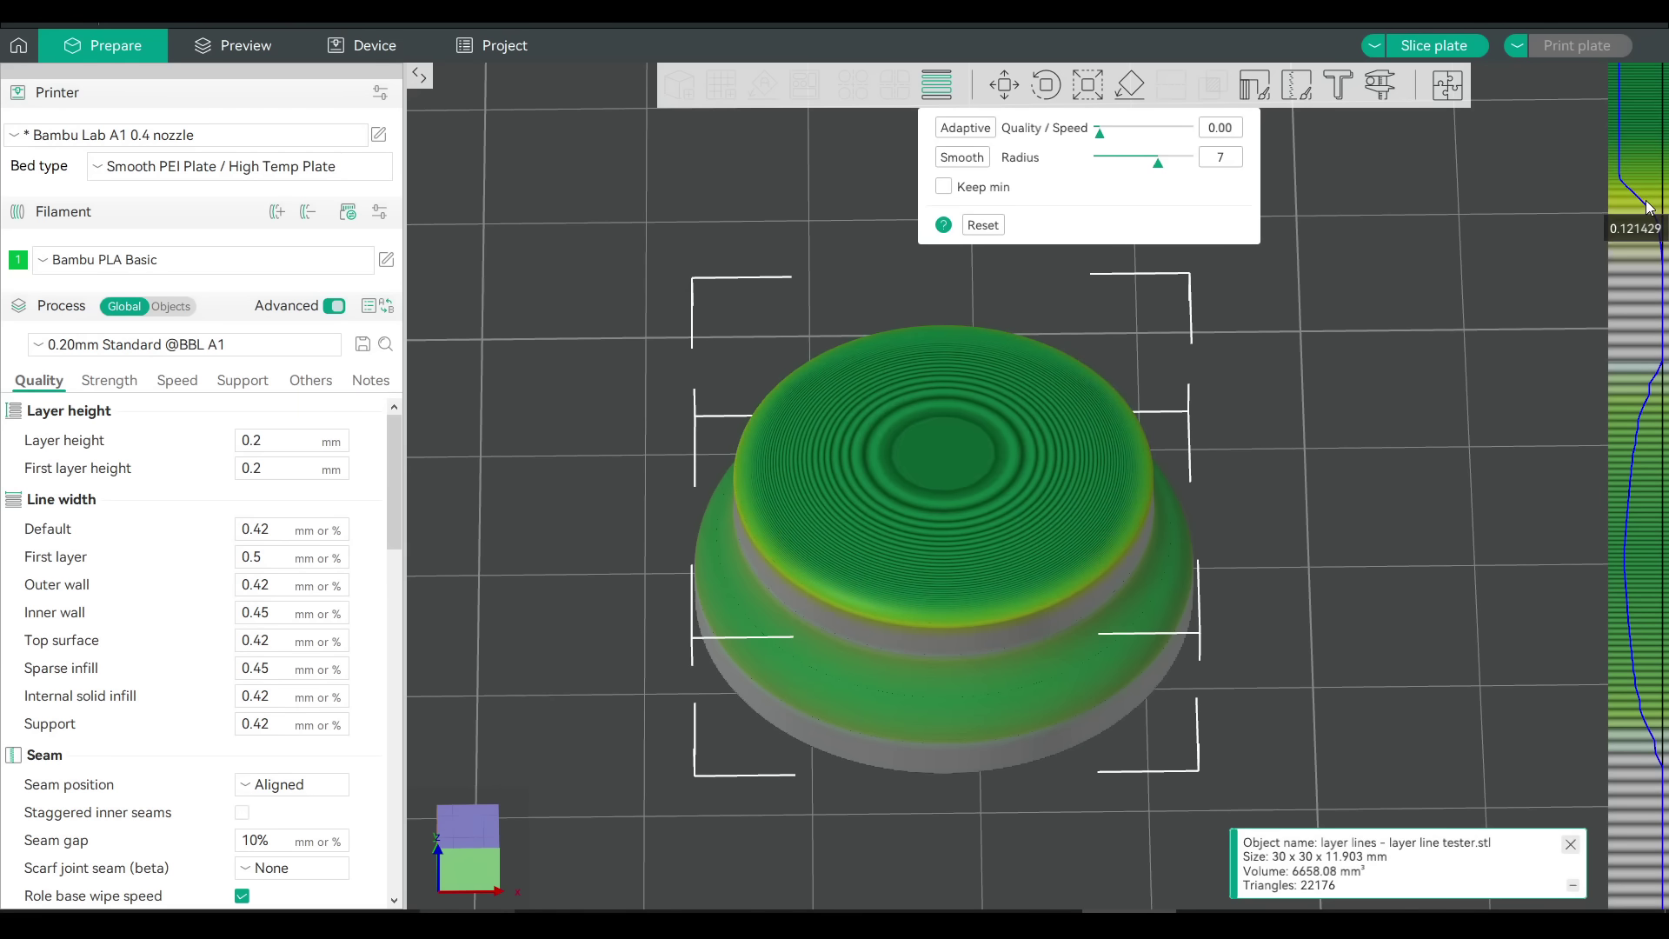
pyautogui.click(967, 128)
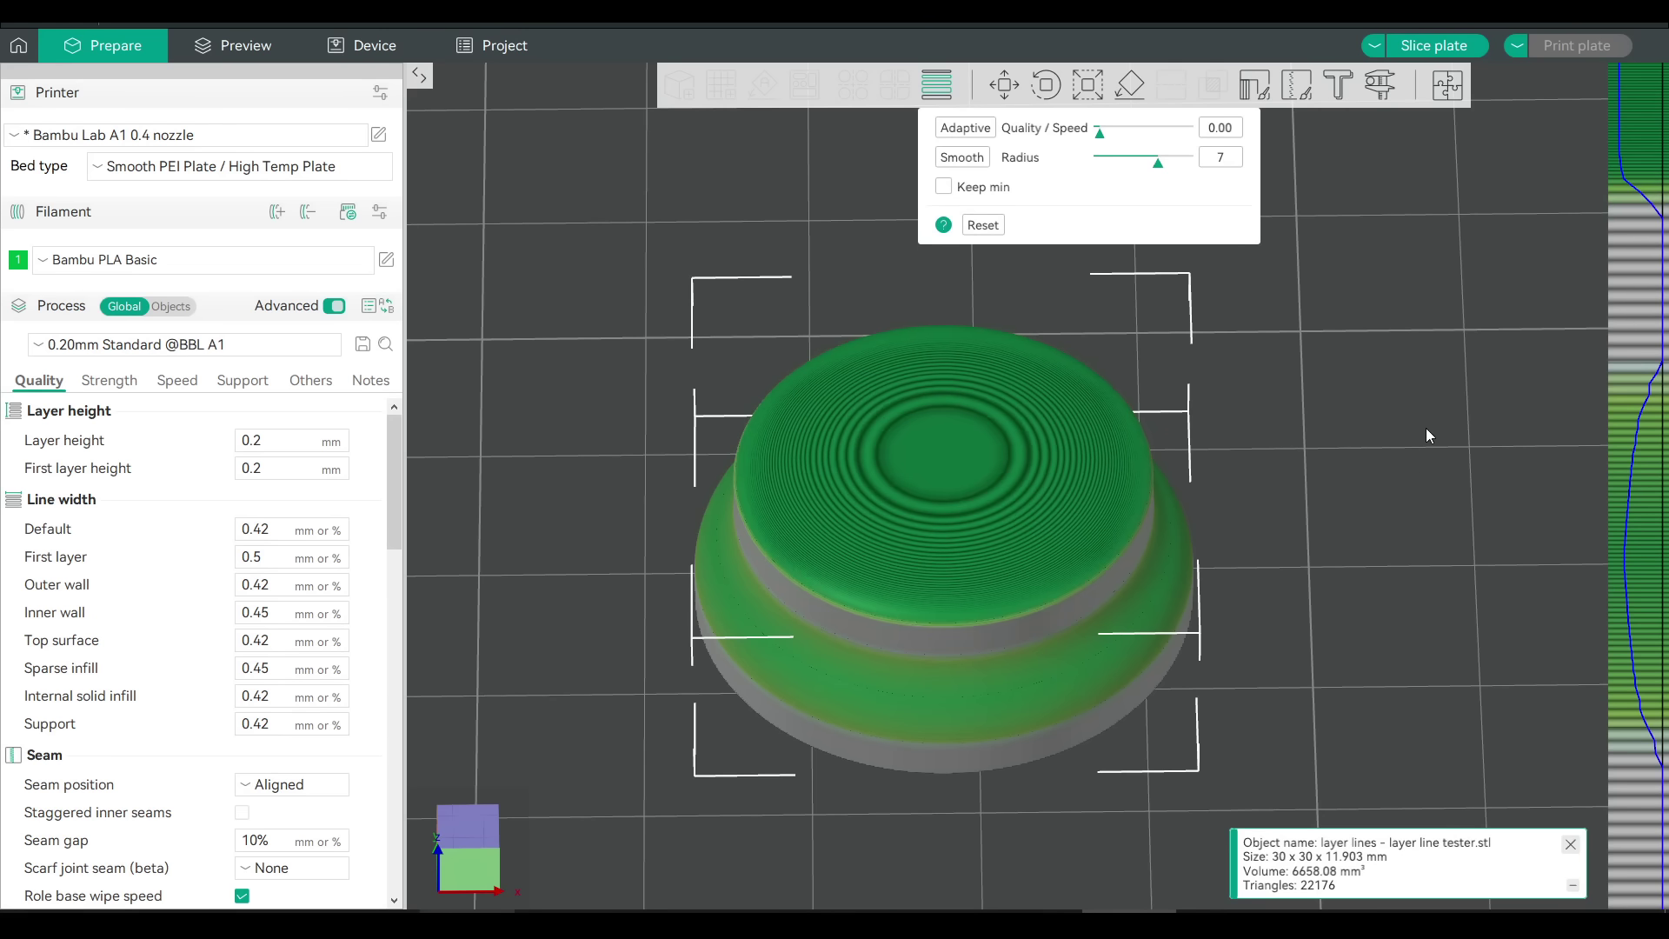